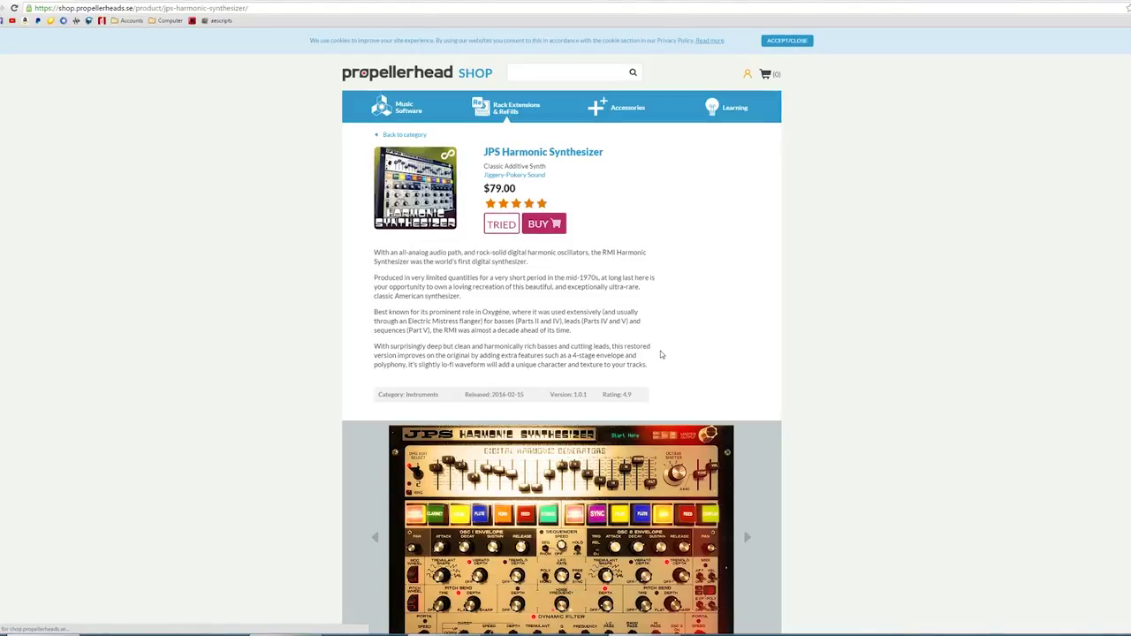
Scroll the JPS Harmonic Synthesizer page down to the image carousel and Product details.
scroll(661, 352, "down", 3)
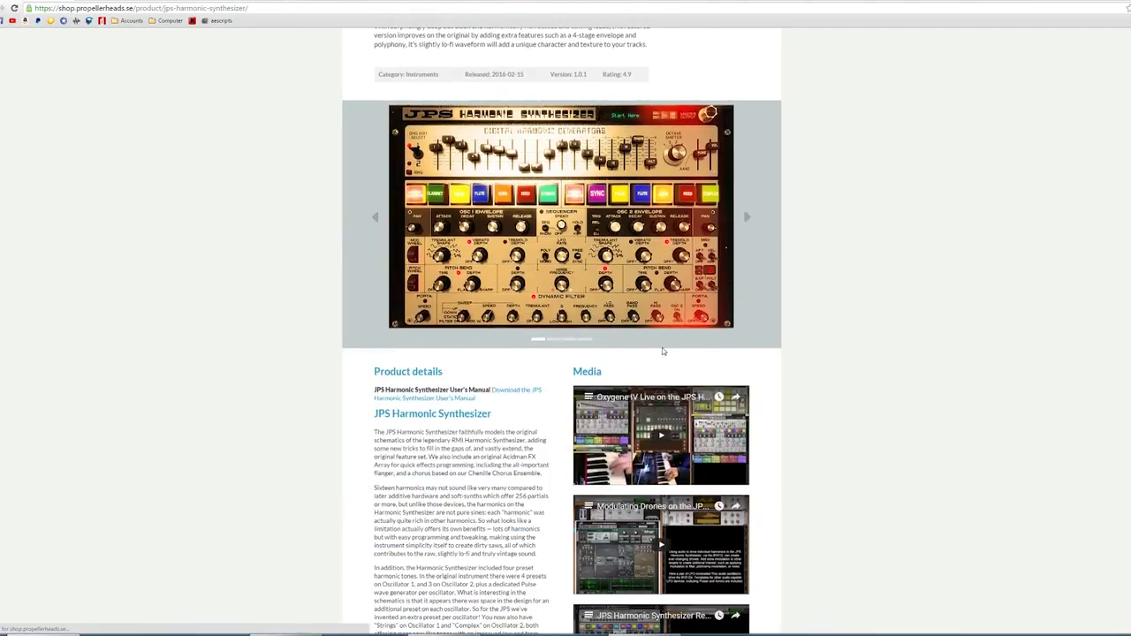
left_click(745, 218)
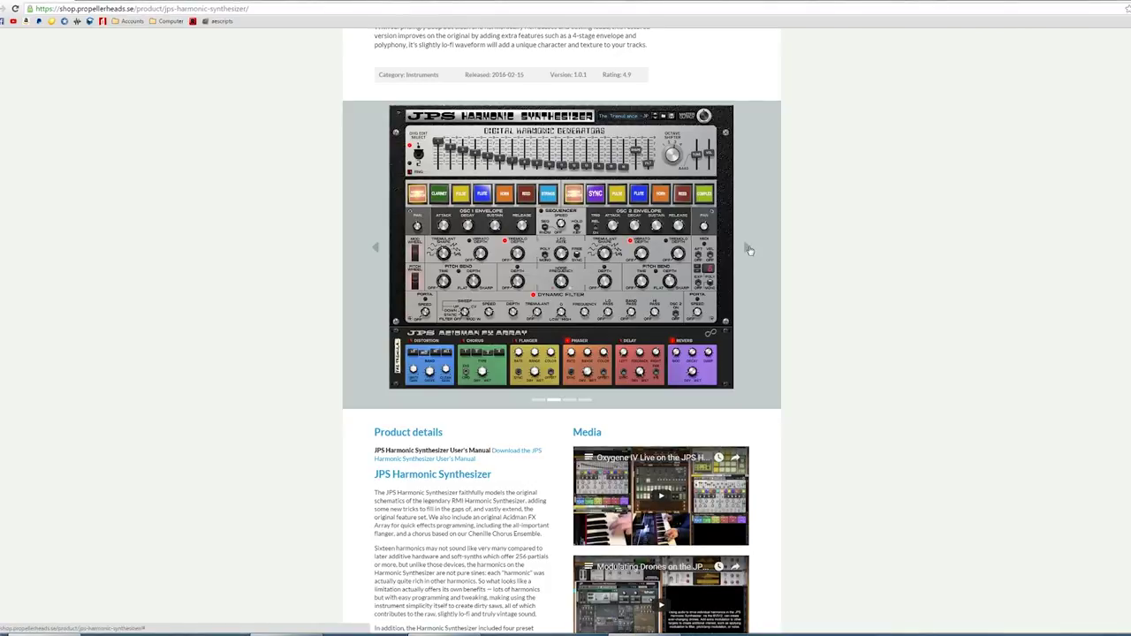
left_click(747, 251)
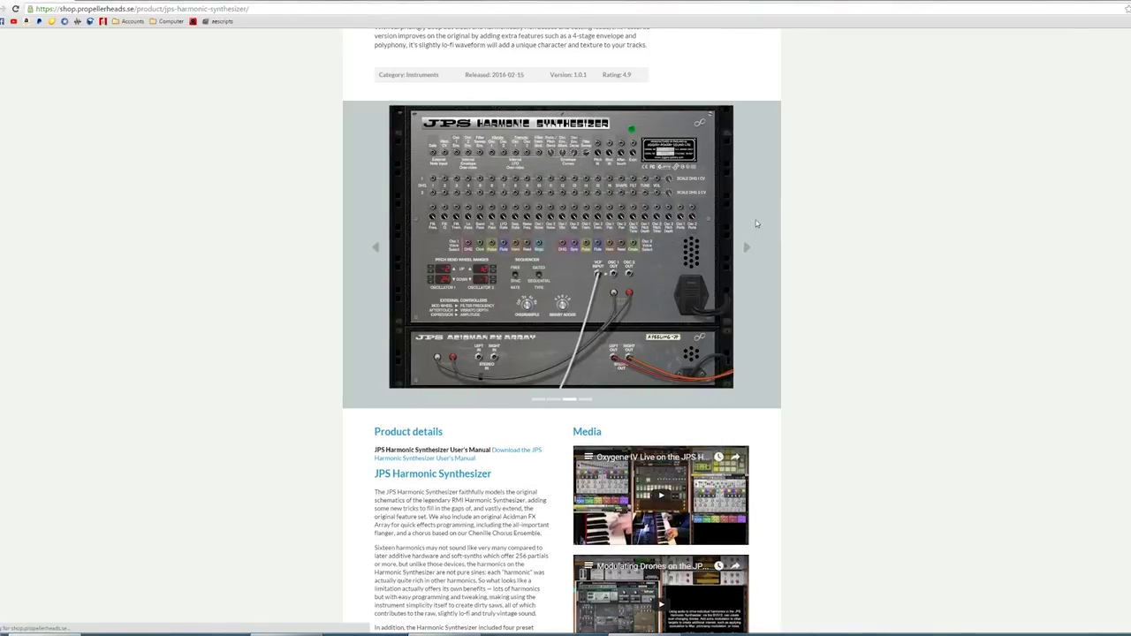
left_click(746, 252)
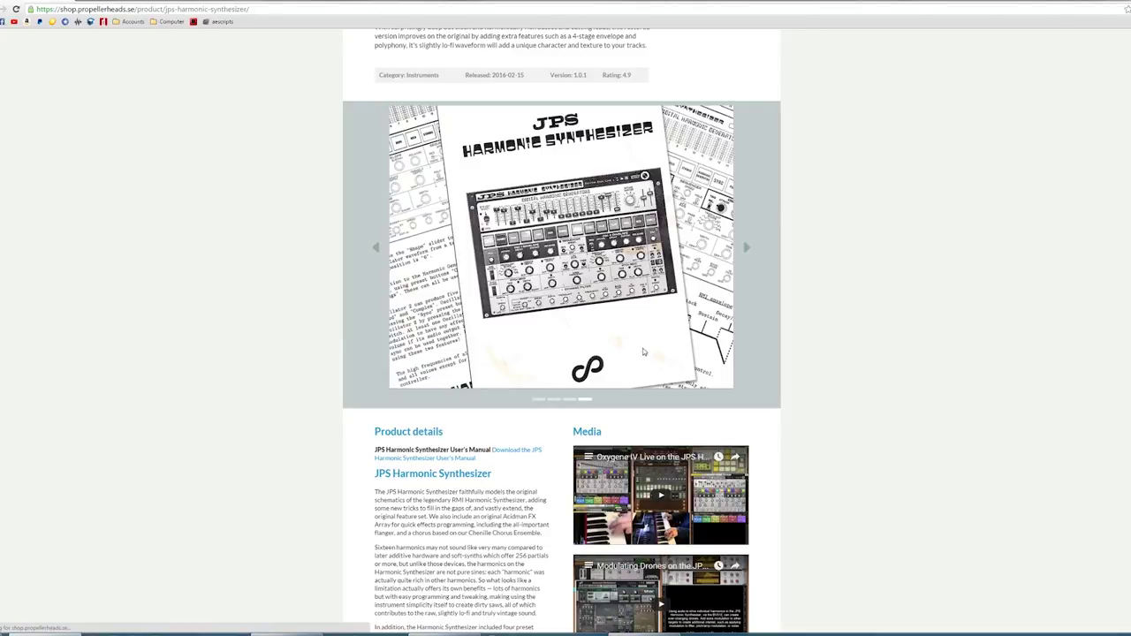
left_click(746, 252)
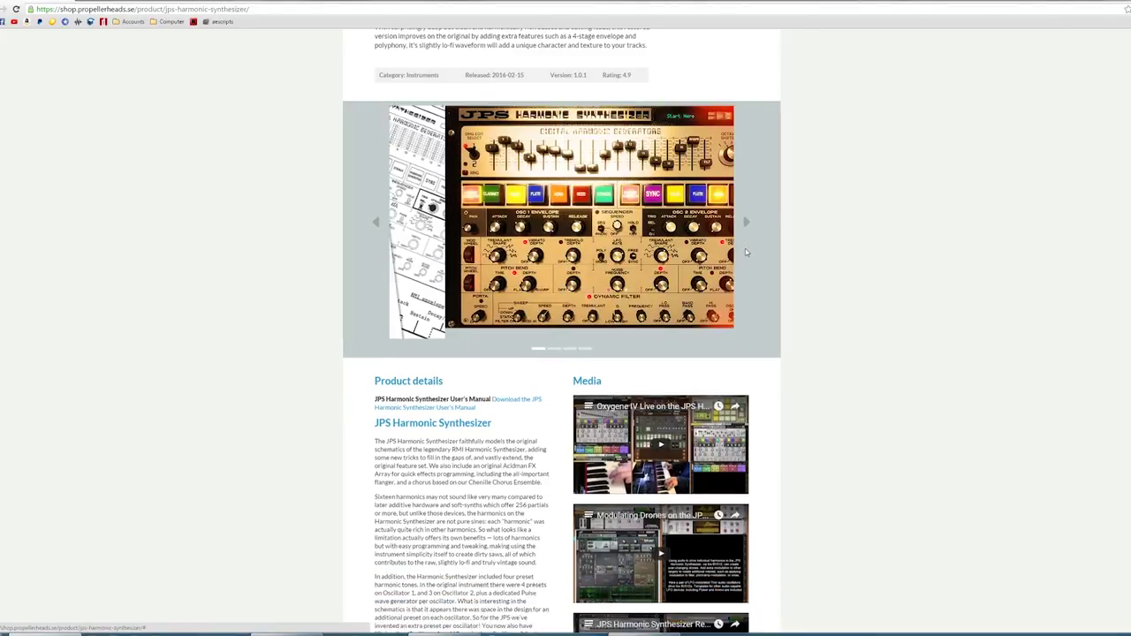
scroll(680, 307, "up", 3)
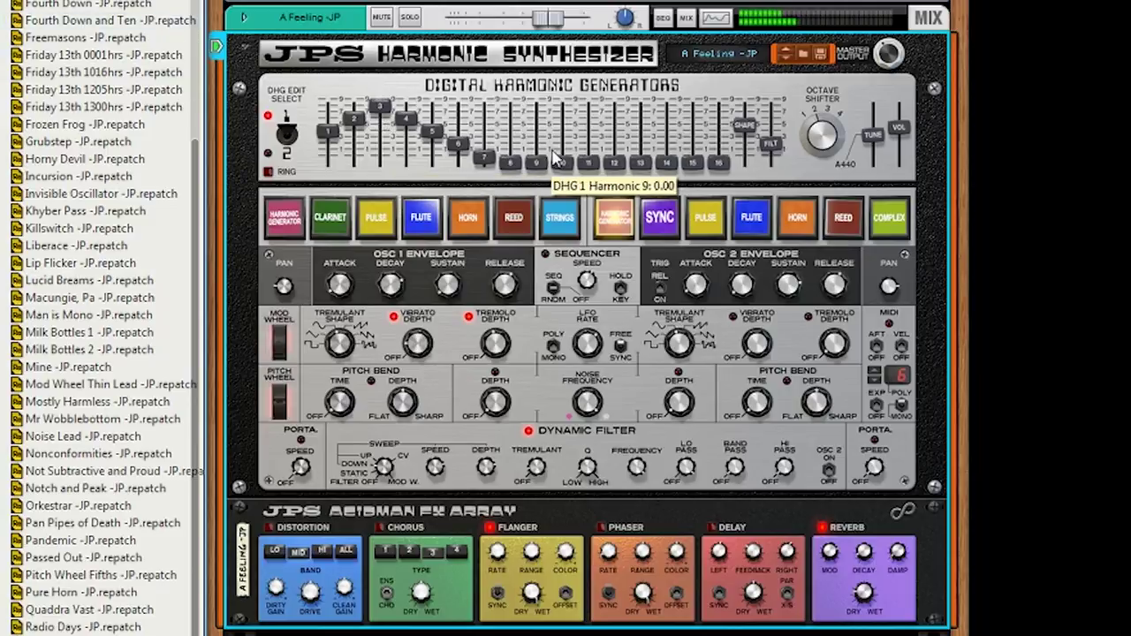
Raise DHG 1 harmonics 9, 11, 13 and 15 near full, with harmonic 13 at 7.4.
left_click_drag(535, 163, 536, 106)
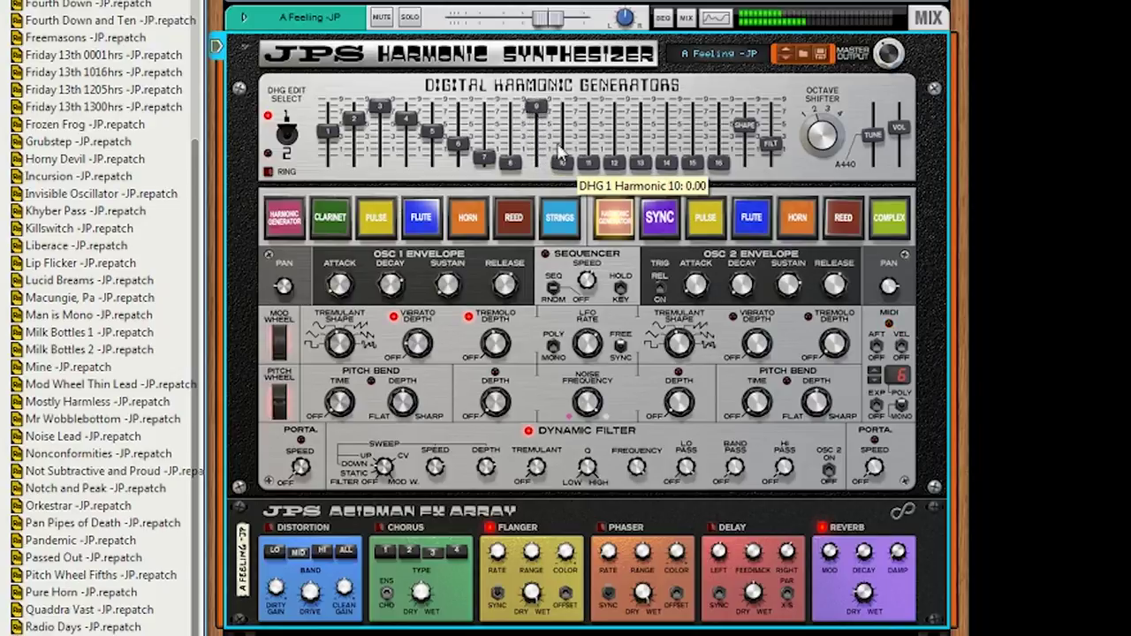
left_click_drag(588, 163, 588, 118)
left_click_drag(641, 163, 640, 106)
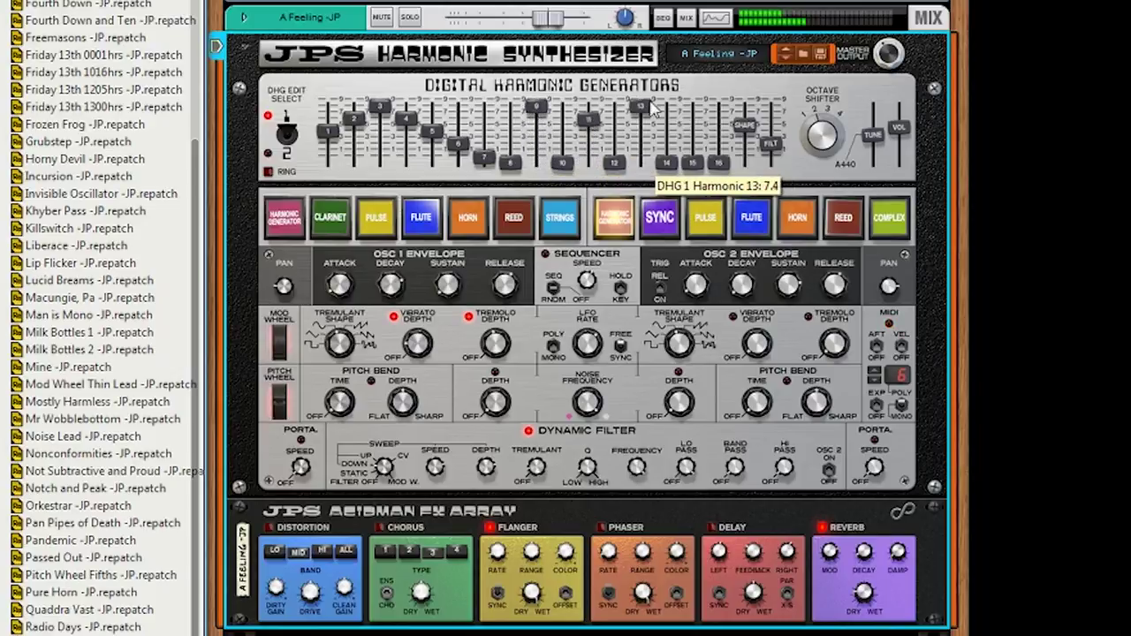
left_click_drag(692, 163, 693, 106)
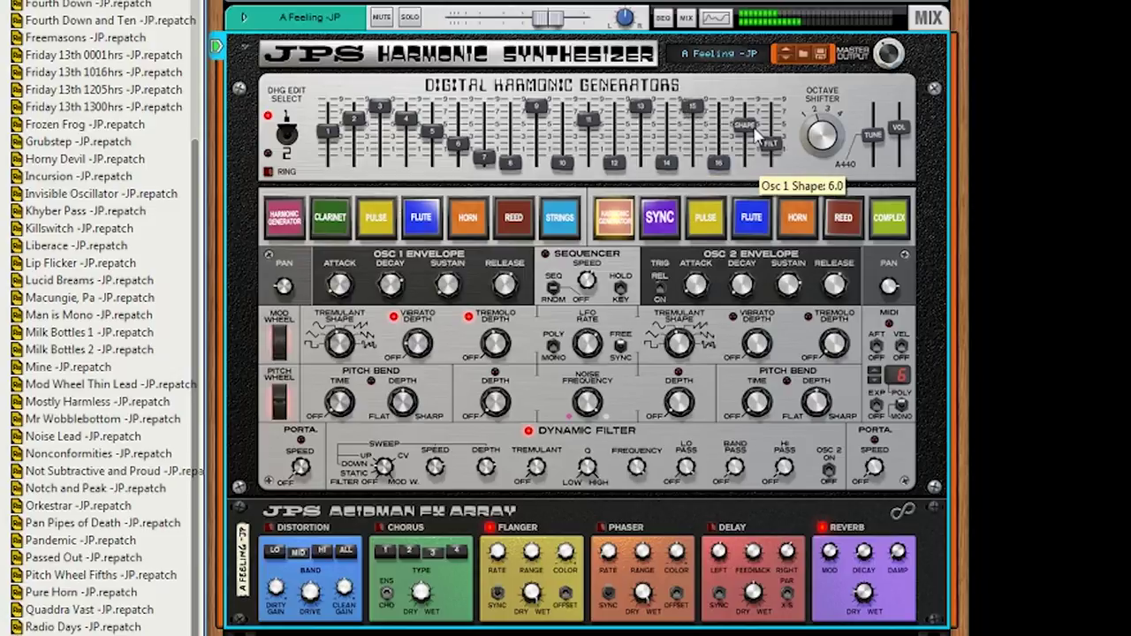
Turn on Osc 1's harmonic generator plus its Clarinet, Pulse, Flute, Horn, Reed and Strings voices.
left_click(295, 225)
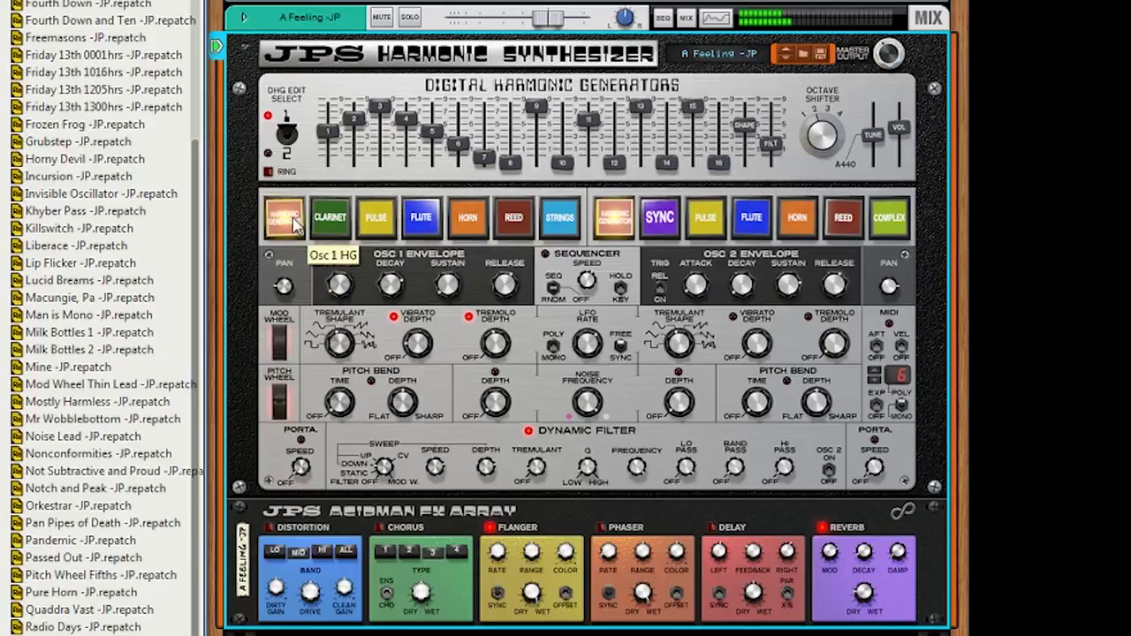
left_click(338, 227)
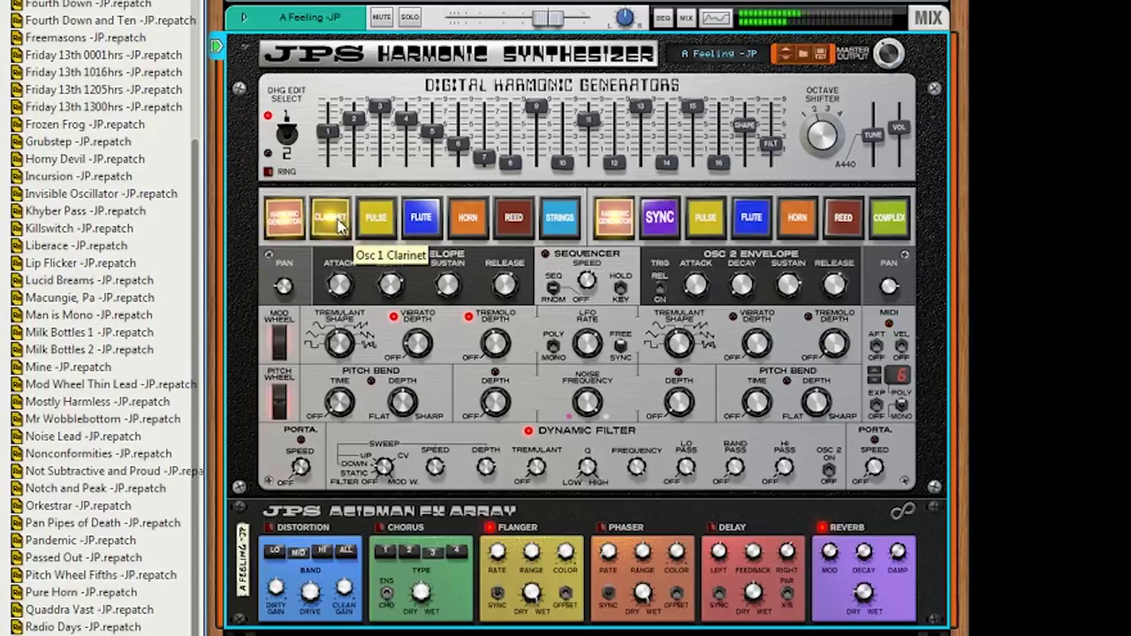
left_click(394, 223)
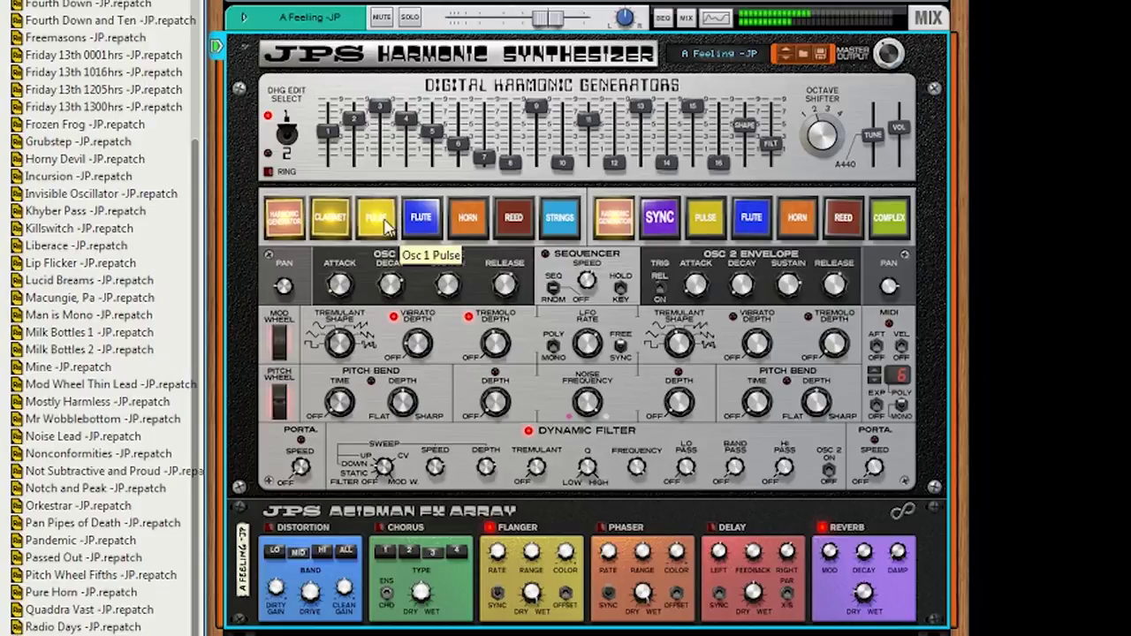
left_click(433, 226)
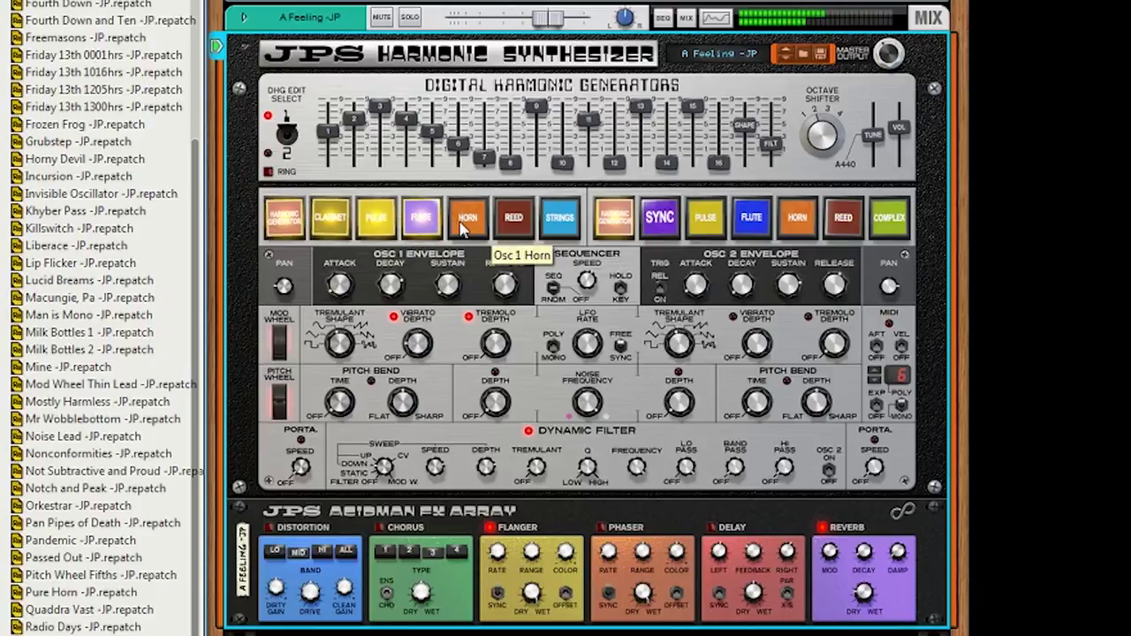
left_click(475, 226)
left_click(510, 228)
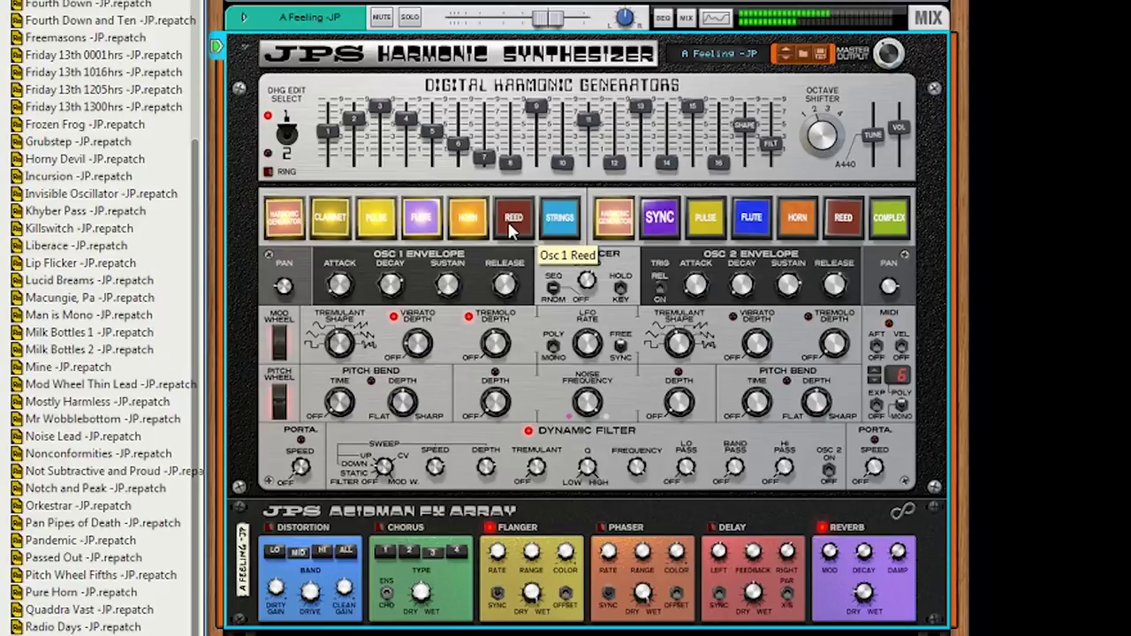
left_click(511, 226)
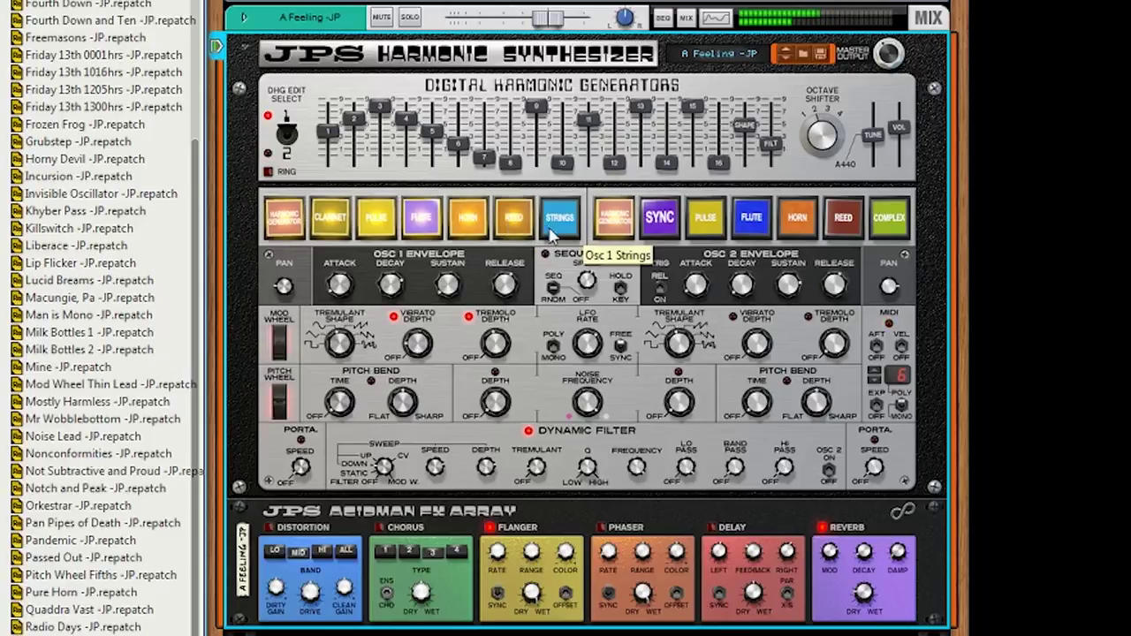
left_click(560, 228)
Turn on Osc 2's harmonic generator plus its Pulse, Flute, Horn, Reed and Complex voices.
left_click(611, 227)
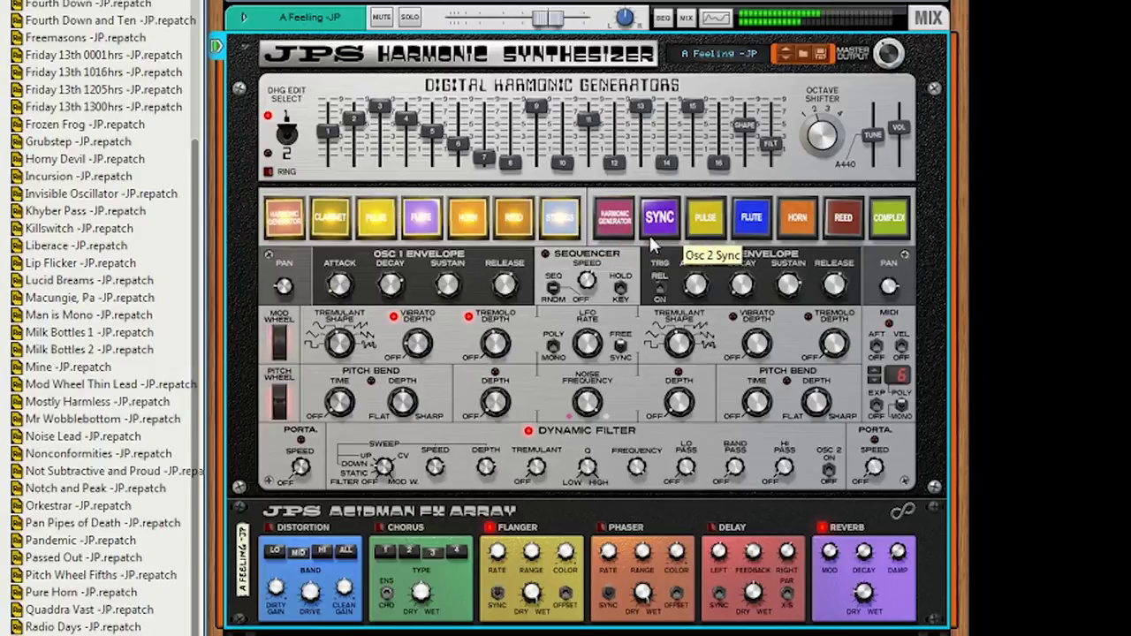
left_click(612, 228)
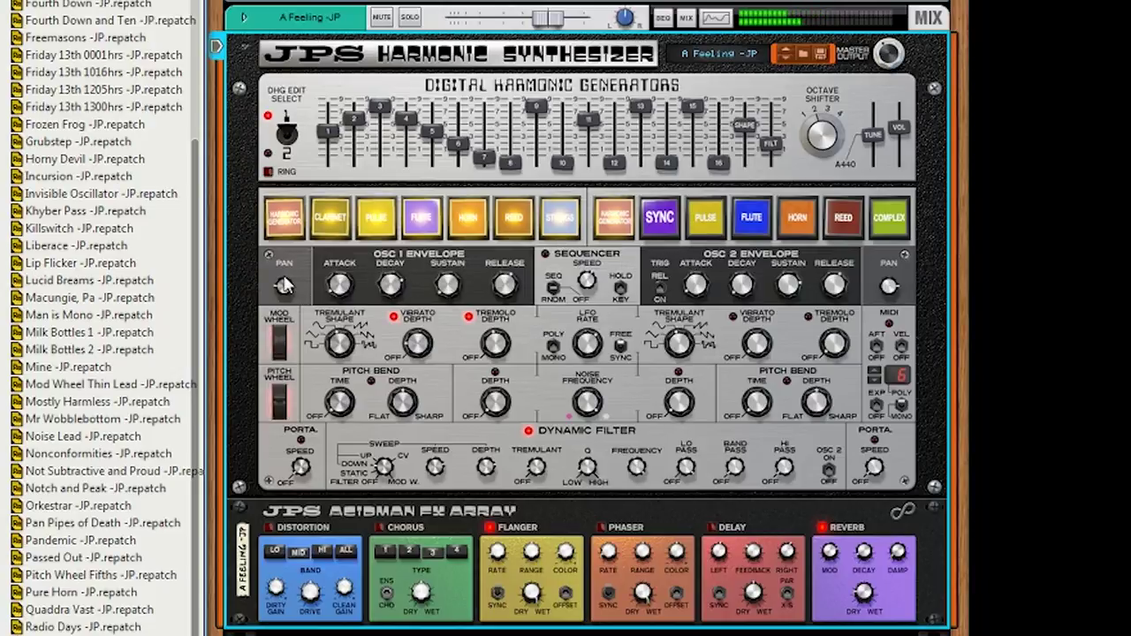
left_click(705, 228)
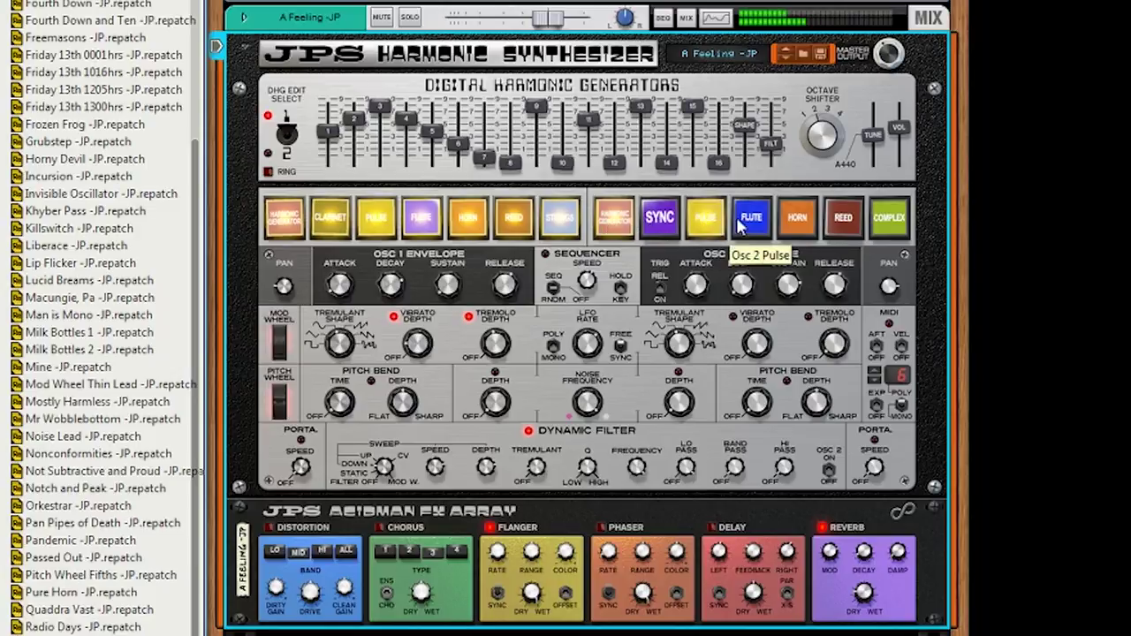
left_click(750, 223)
left_click(802, 225)
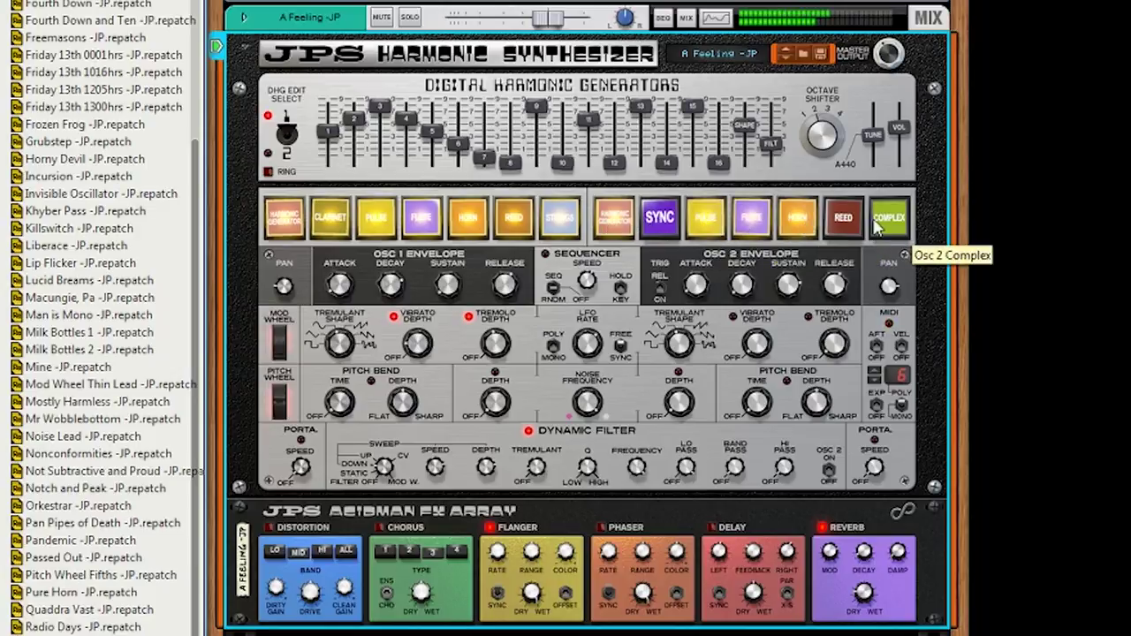
left_click(844, 218)
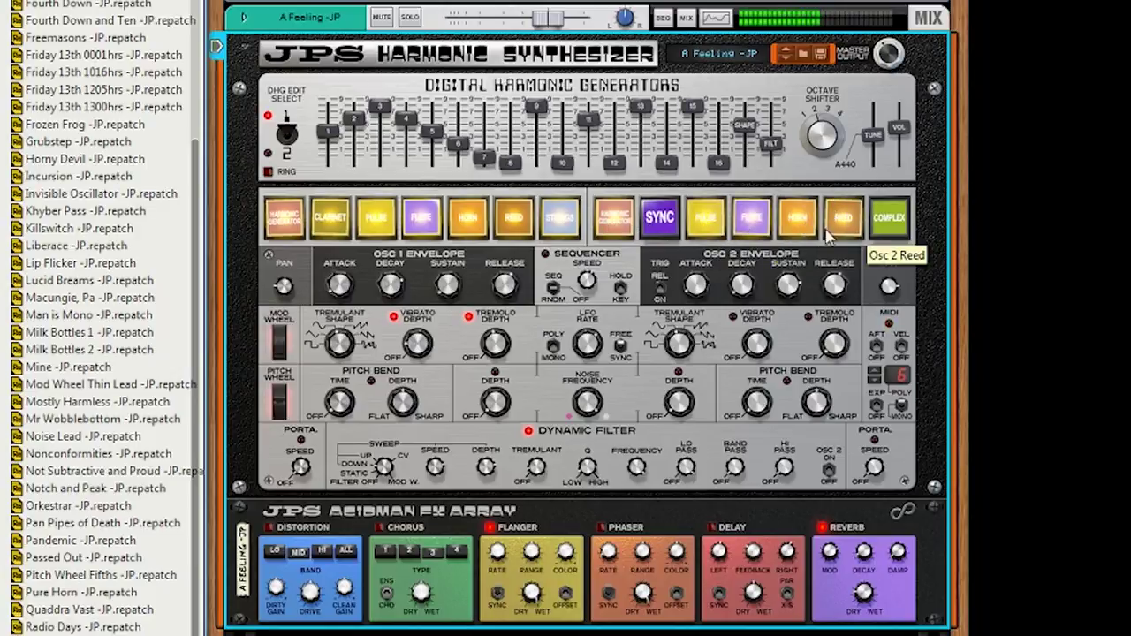
left_click(891, 226)
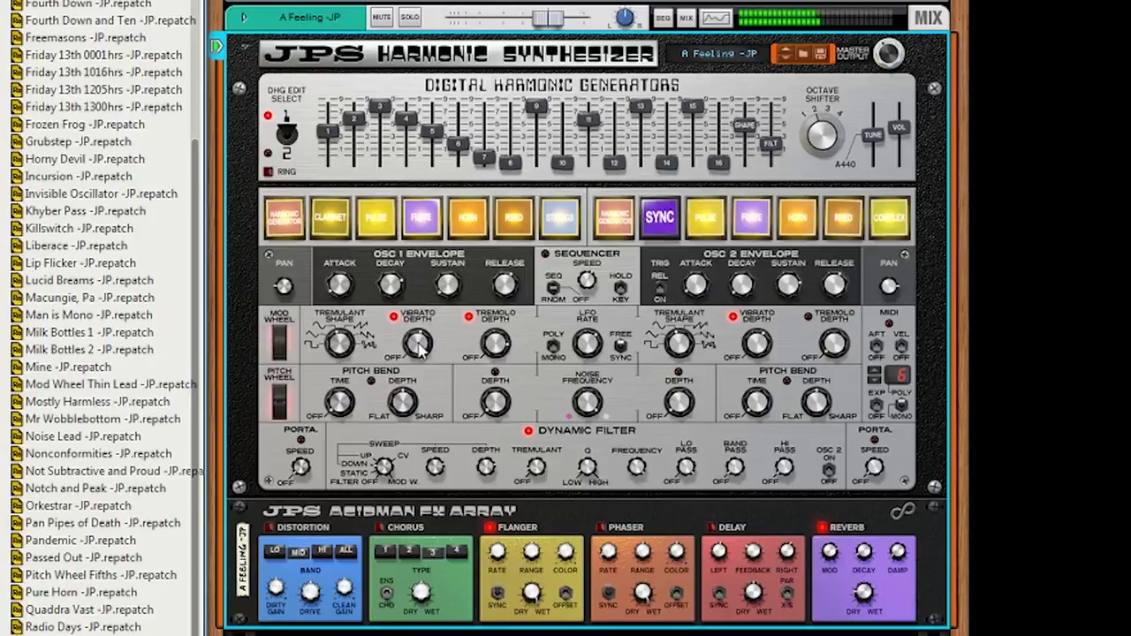
Raise the mod wheel to about 13%, set Osc 1 pitch bend time near 60 ms, and add Osc 1 noise.
mouse_move(421, 351)
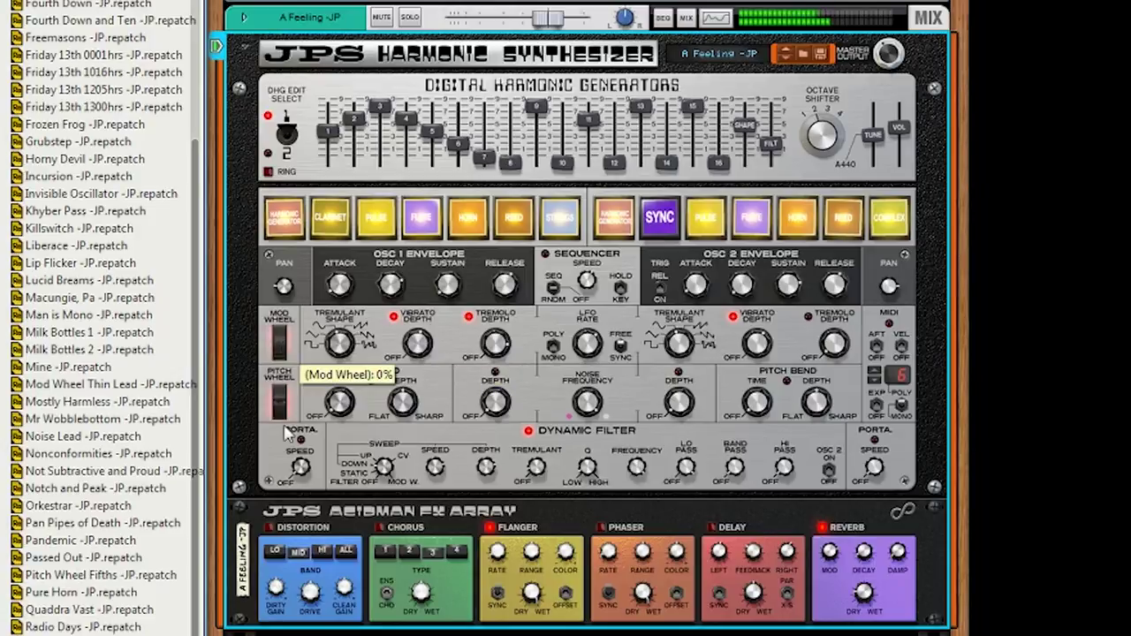
left_click_drag(288, 362, 292, 168)
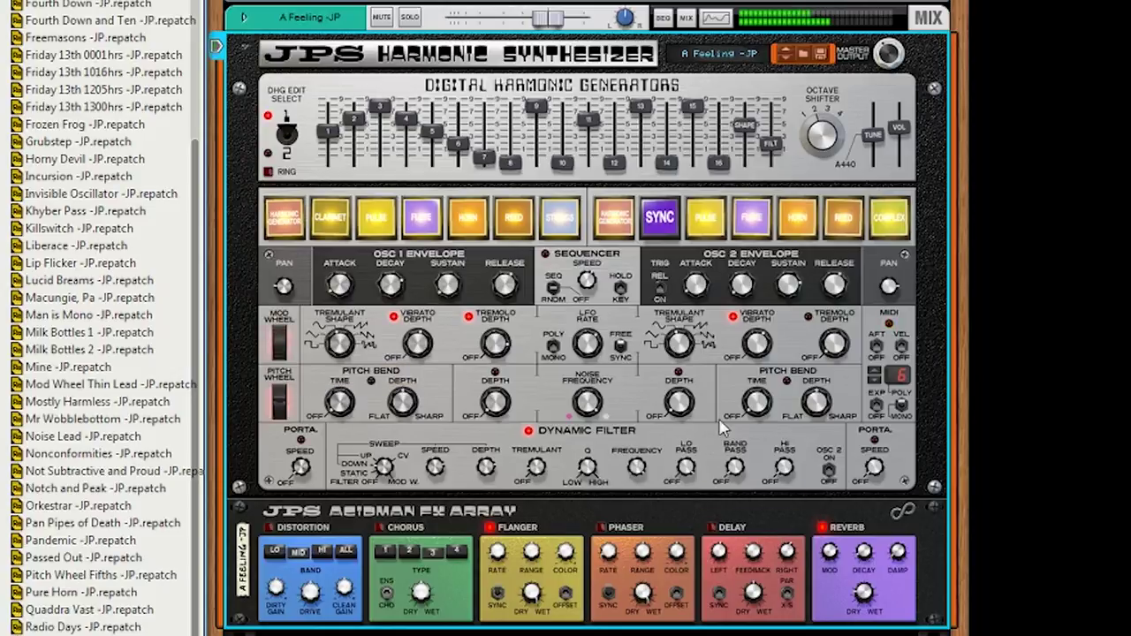
mouse_move(338, 398)
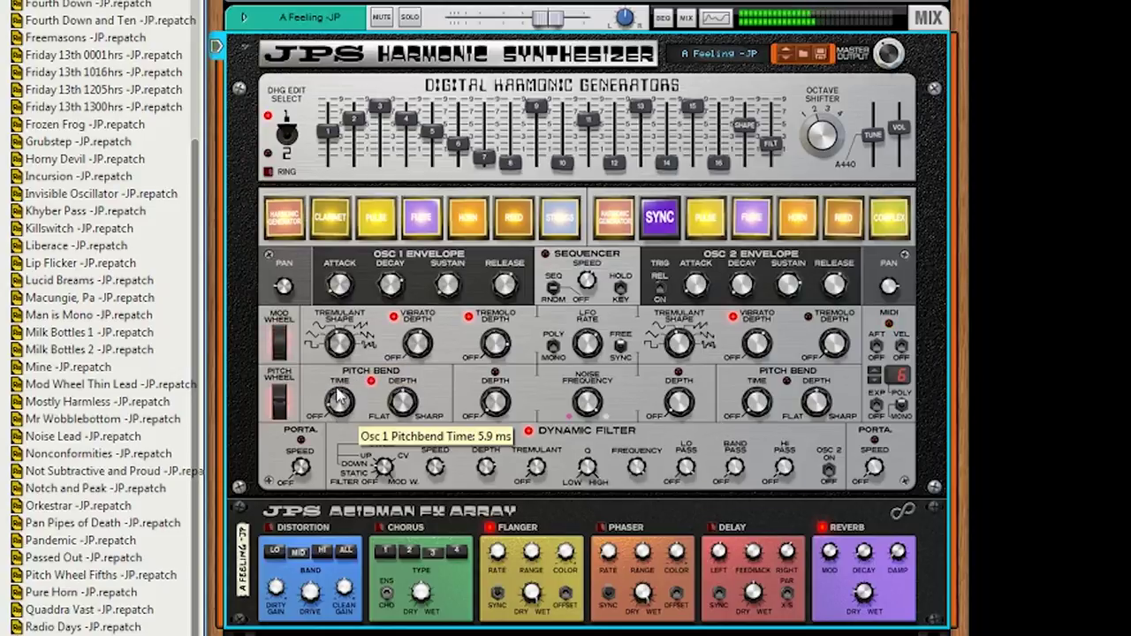
left_click_drag(338, 398, 338, 362)
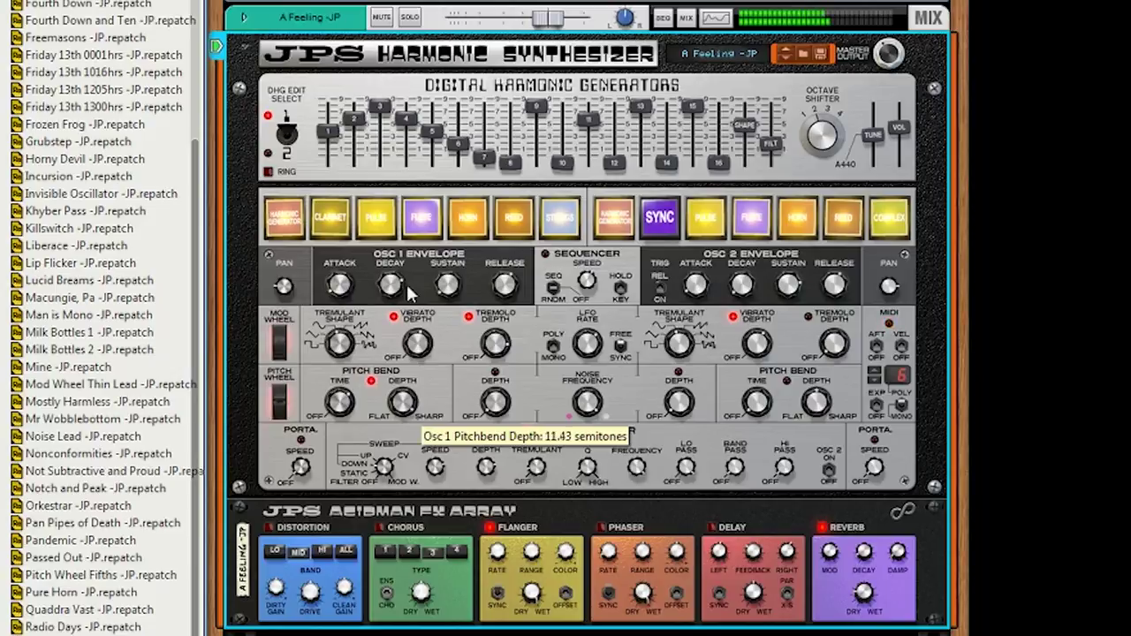
left_click_drag(495, 401, 494, 394)
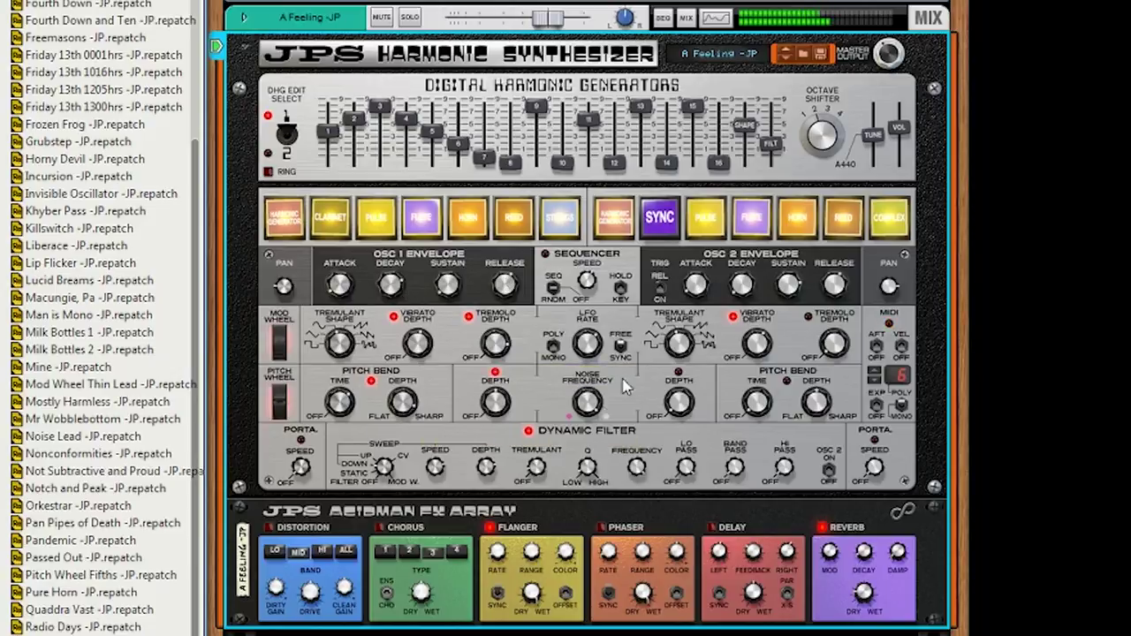
Give Osc 2 noise depth 4.8, pitch bend time 36.2 ms and bend depth 10.03 semitones.
left_click_drag(668, 419, 682, 403)
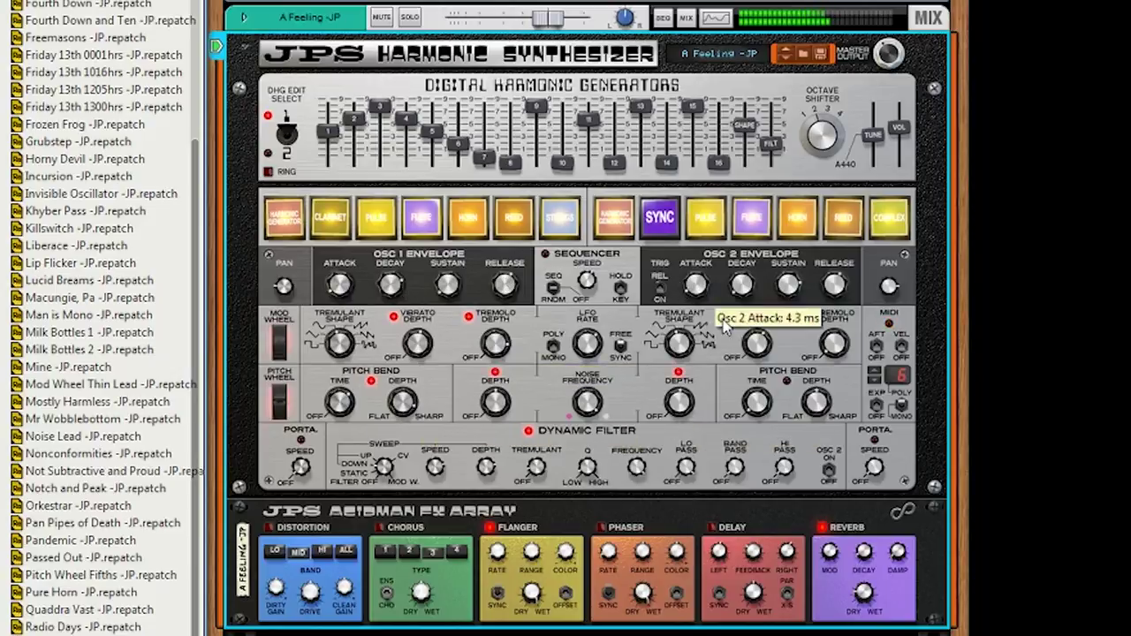
left_click_drag(757, 403, 760, 277)
left_click_drag(816, 403, 830, 301)
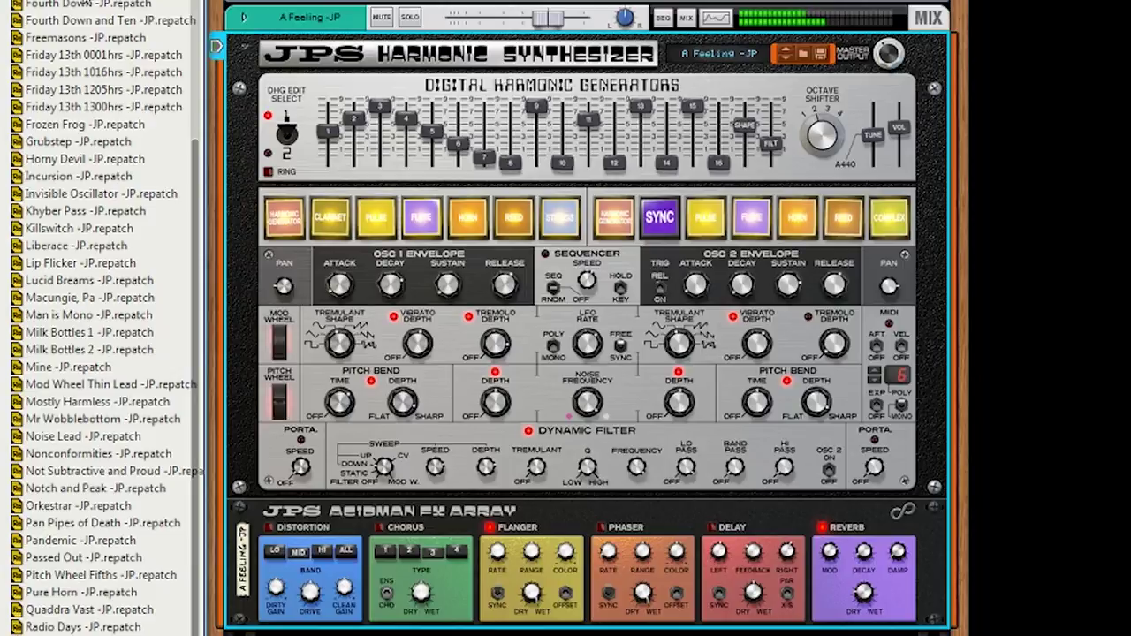
Audition JP patches from Formant Lead through Grubstep, Milk Bottles 1, Orkestrar and Skool Brass, landing on Seventh Veils 2.
key("Up")
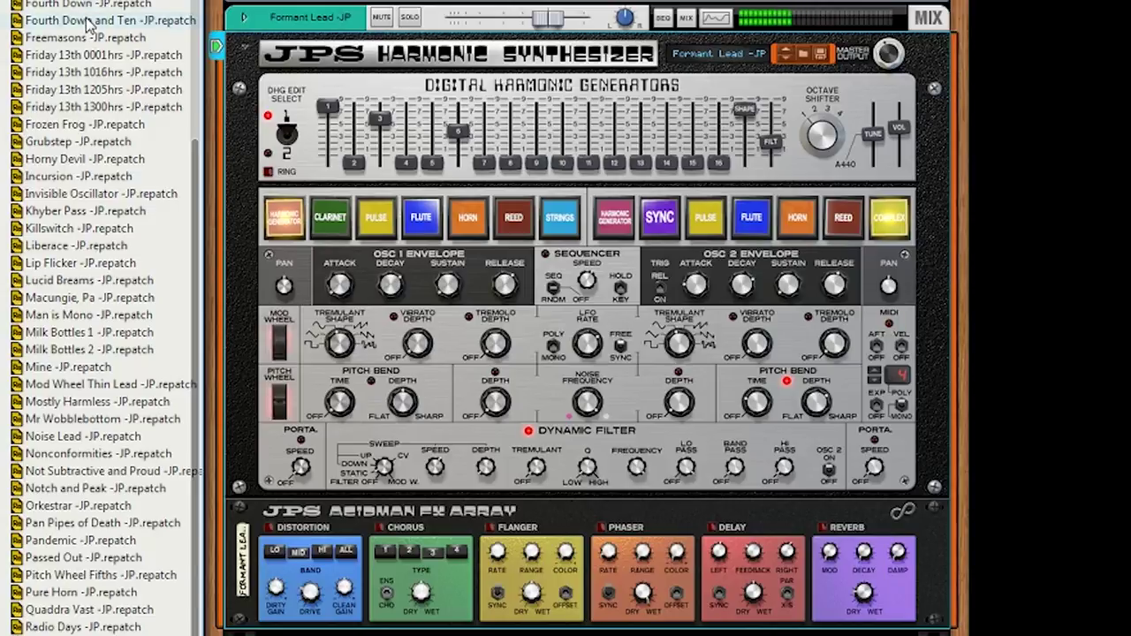
left_click(88, 21)
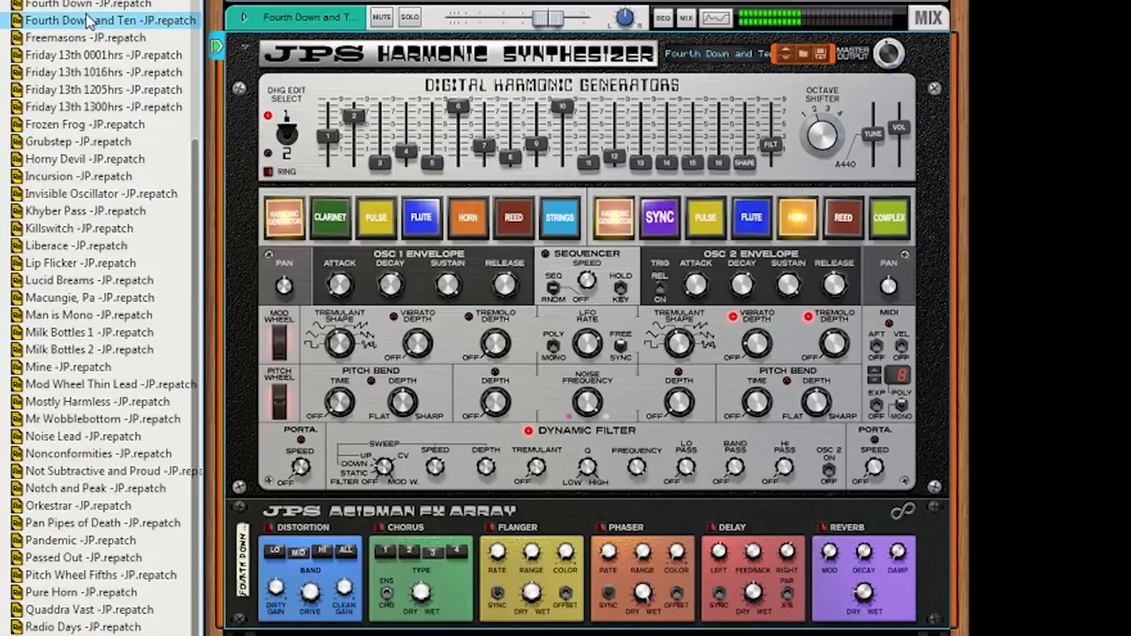
left_click(80, 126)
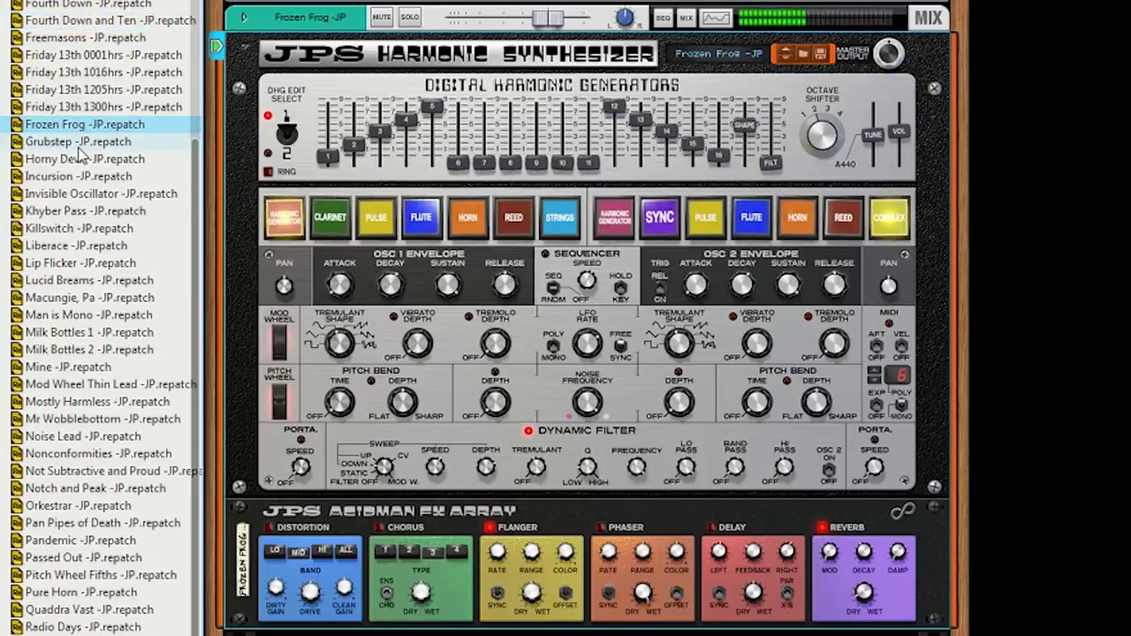
left_click(82, 147)
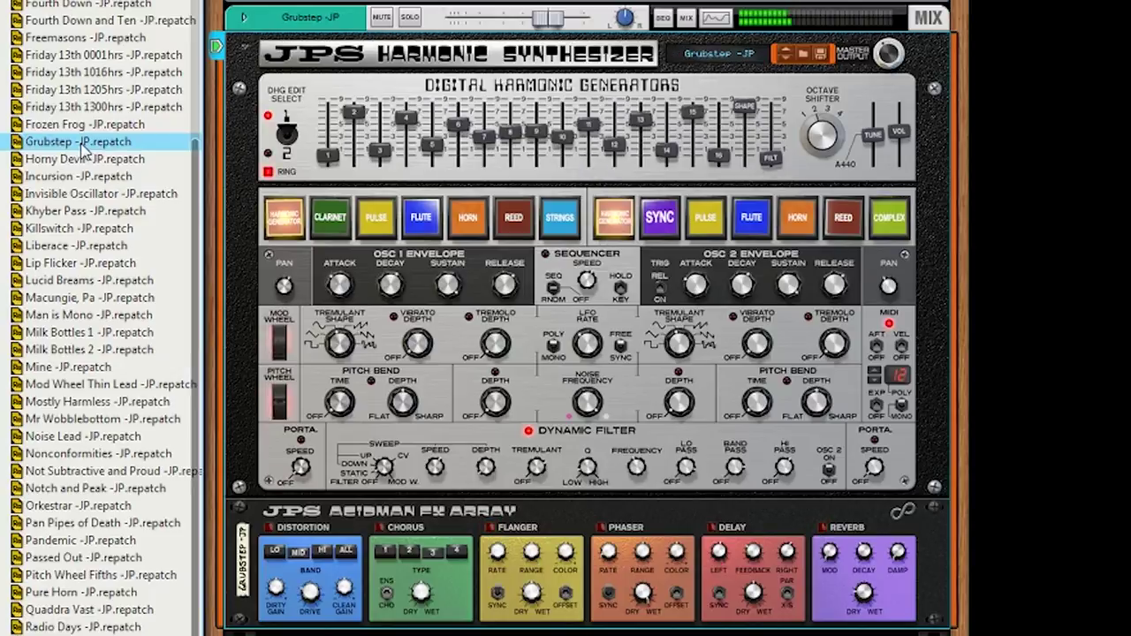
left_click(92, 267)
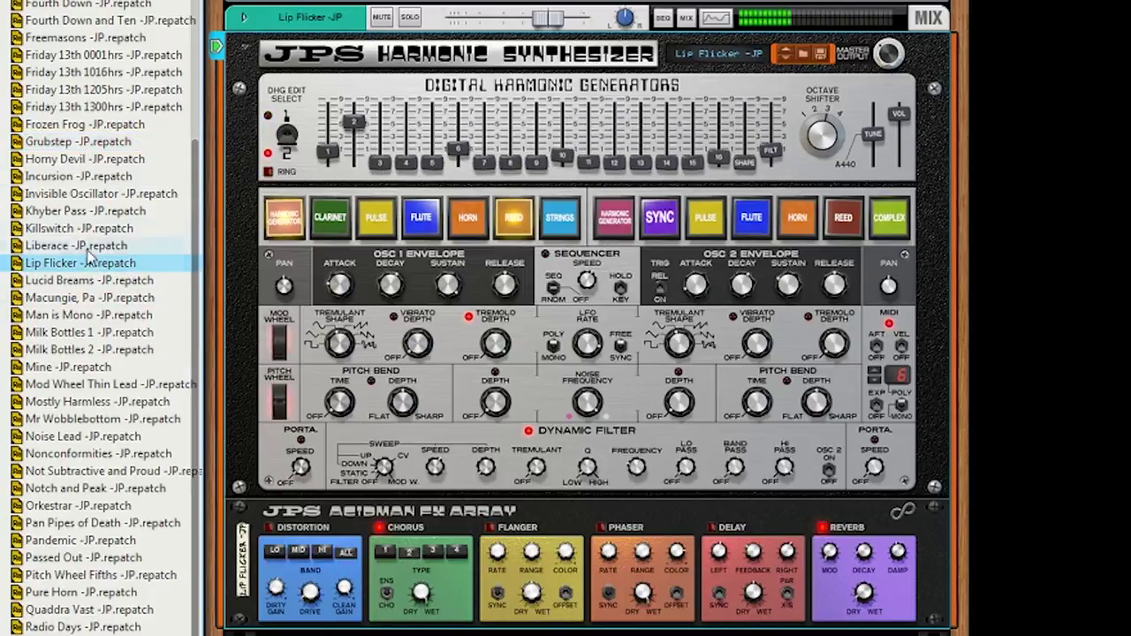
left_click(84, 333)
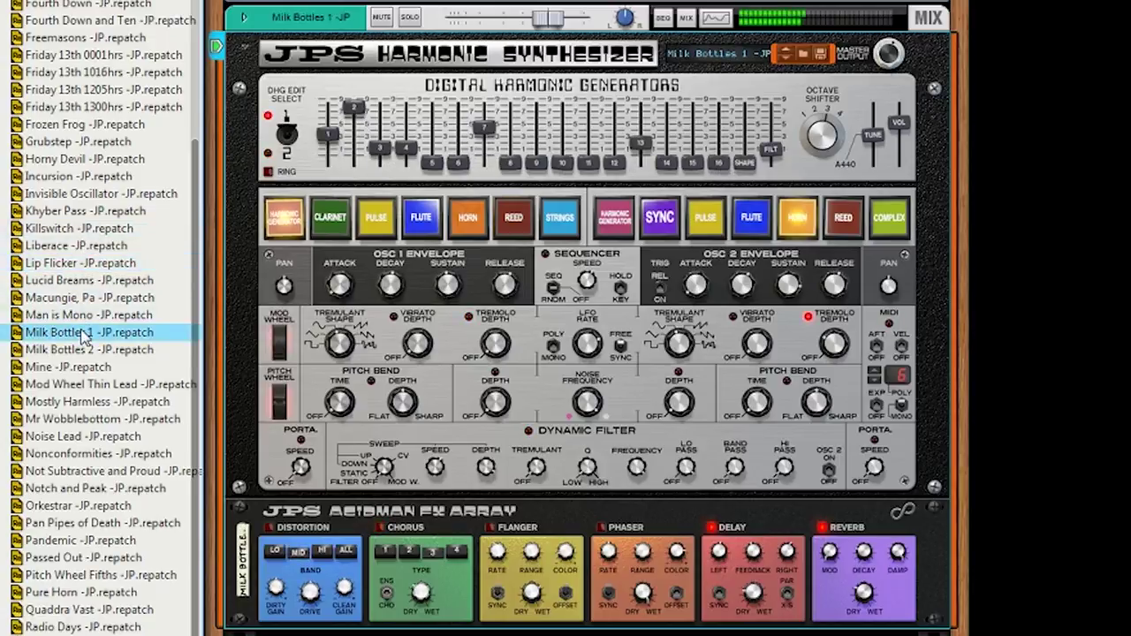
left_click(81, 506)
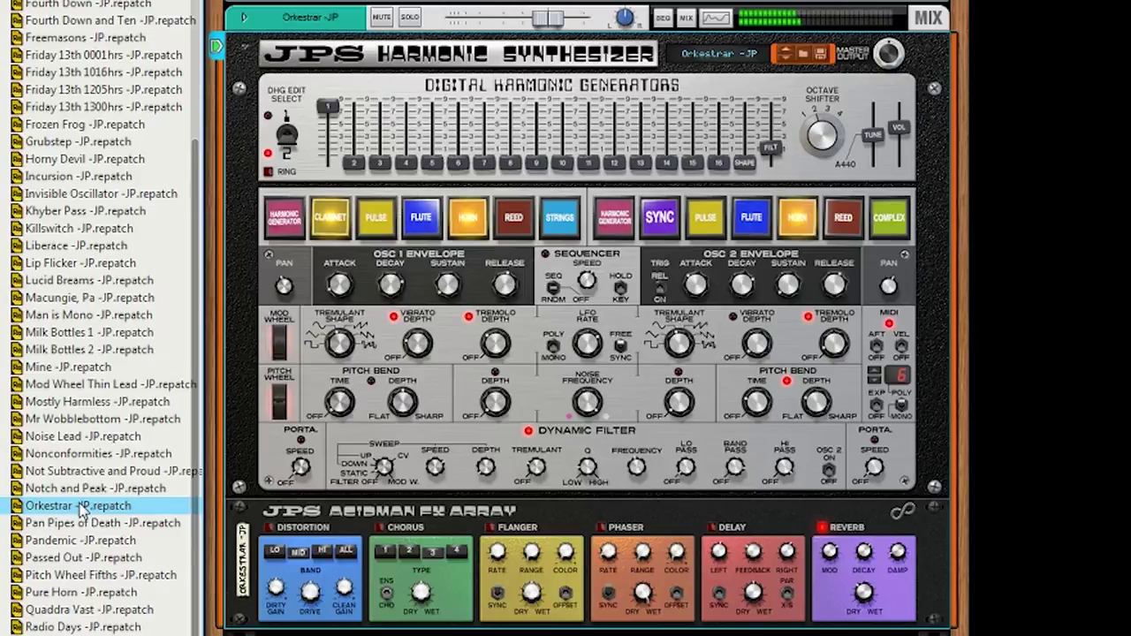
left_click(81, 559)
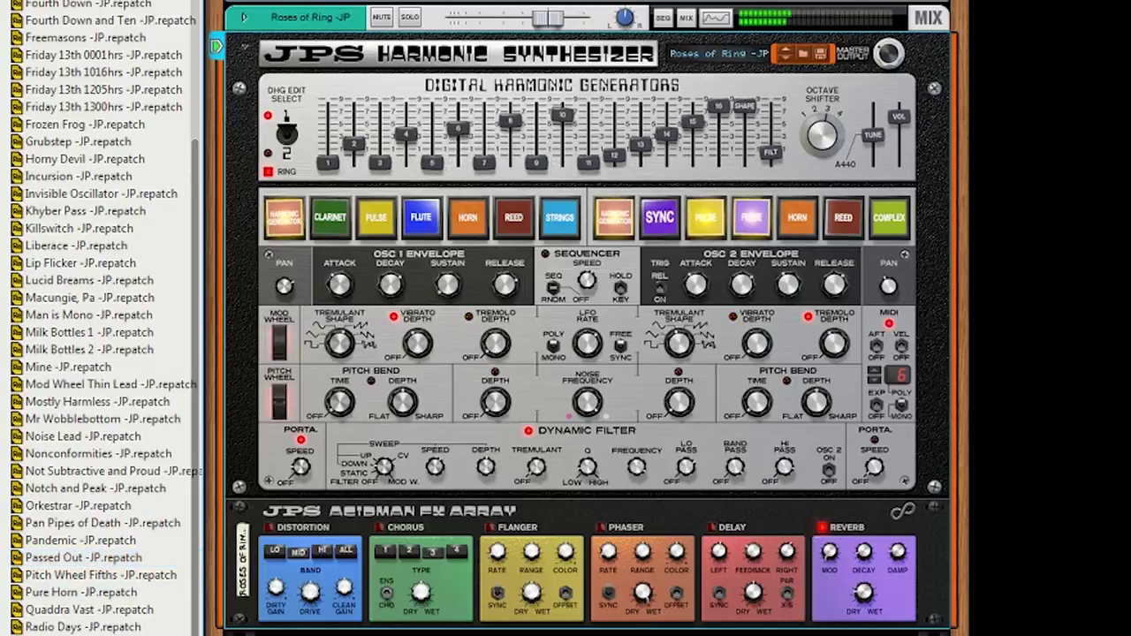
key("Down")
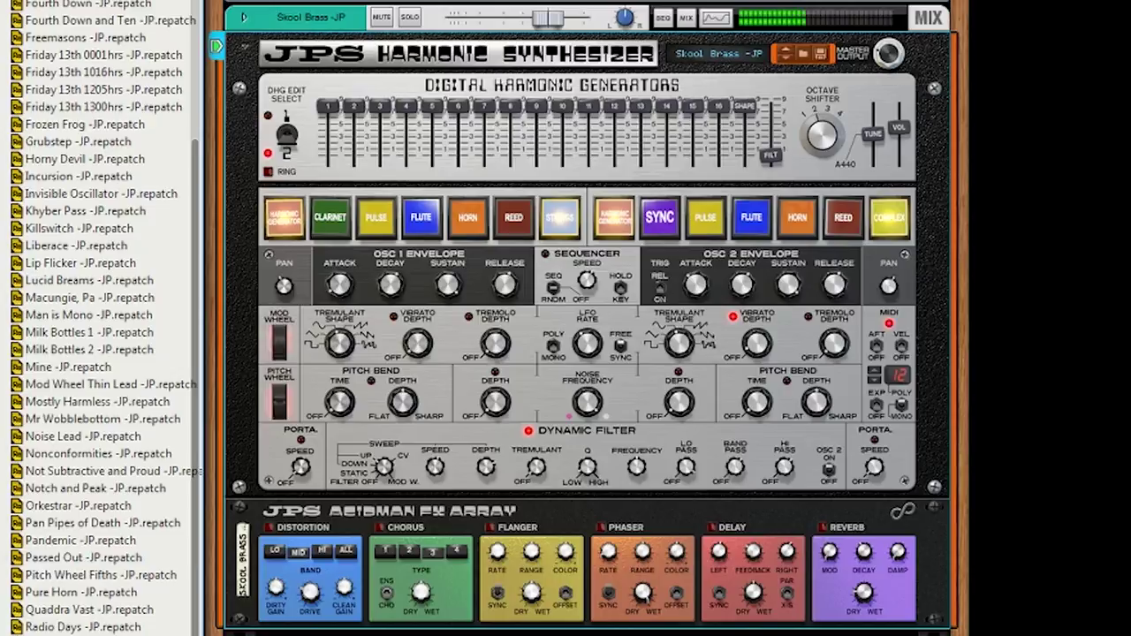
key("Down")
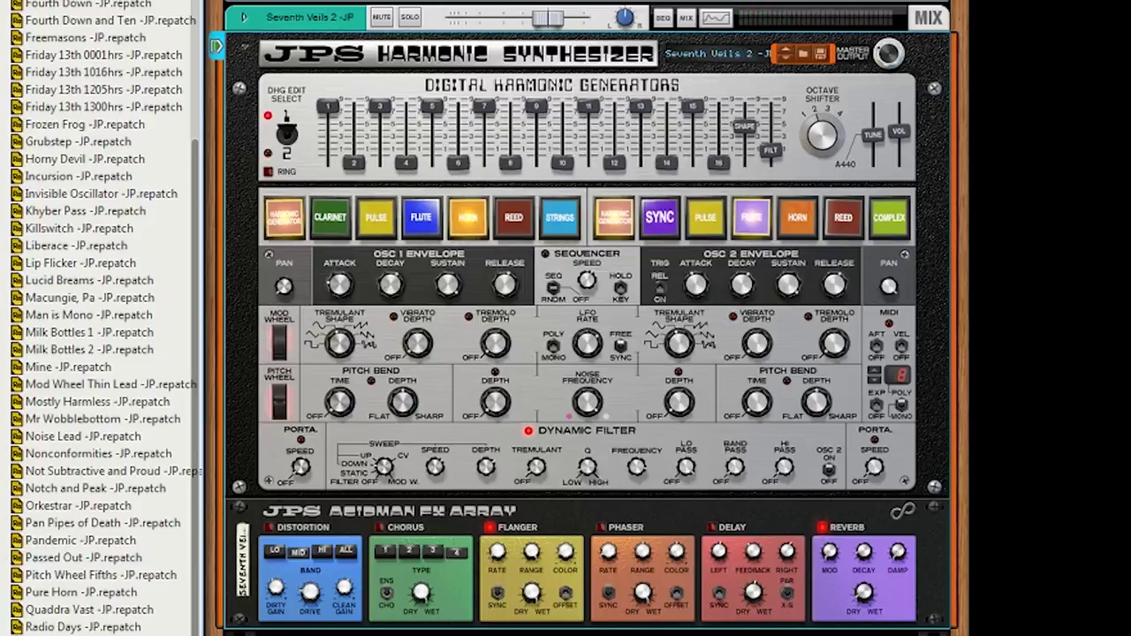
Load the Transylvanian patch, then move on to Triplet Ramper in the patch browser.
scroll(101, 318, "down", 5)
scroll(102, 318, "up", 7)
scroll(102, 318, "up", 5)
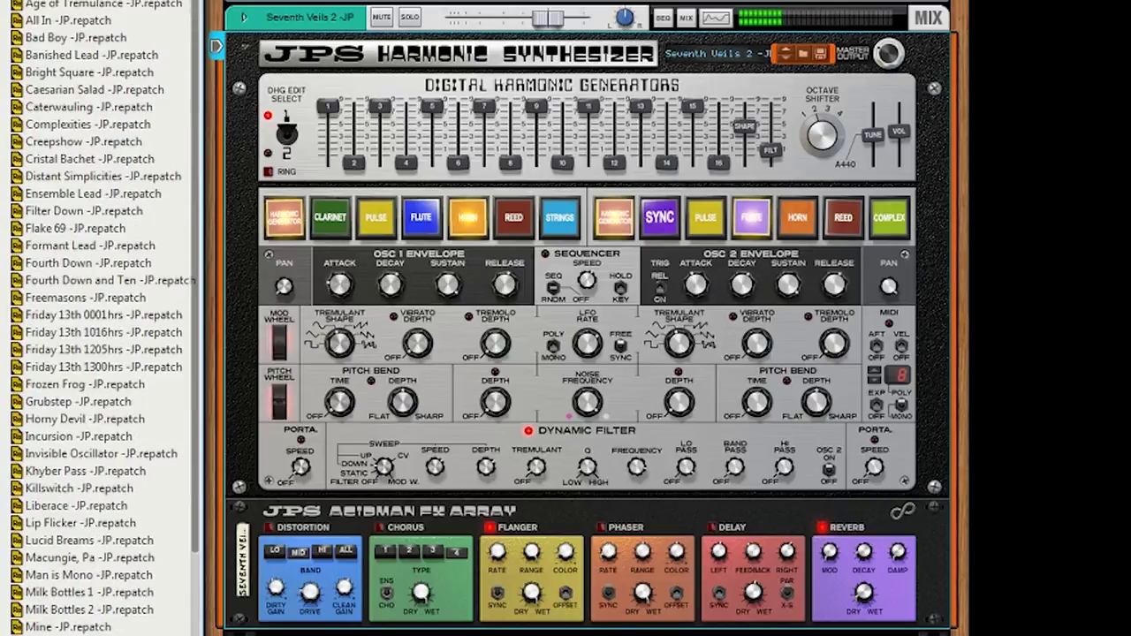
scroll(102, 318, "down", 12)
key("t")
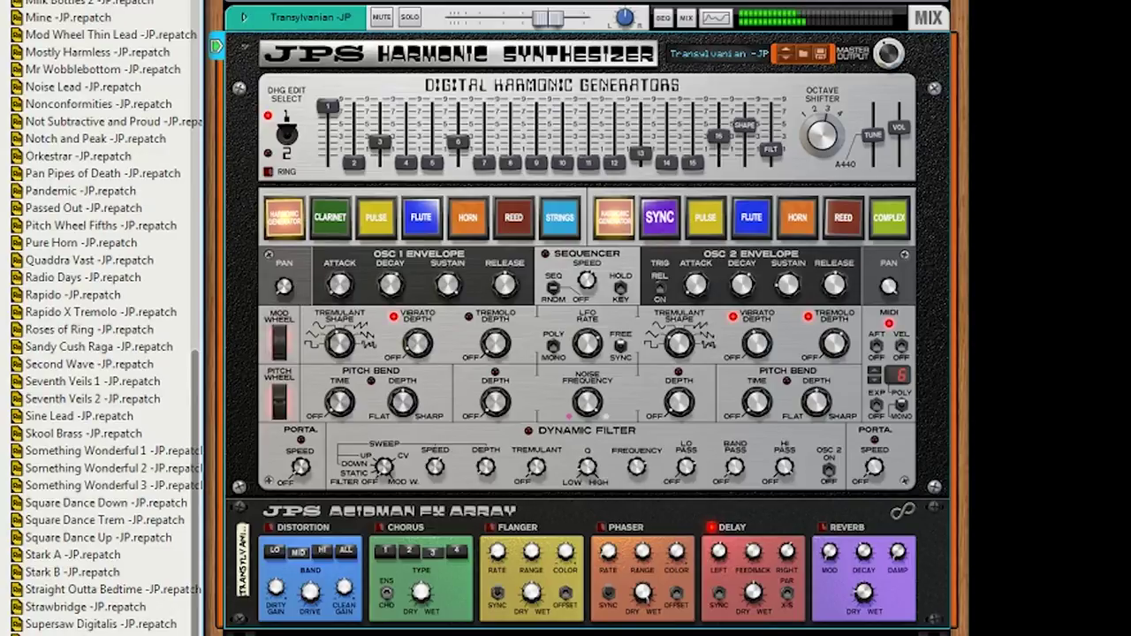
key("Down")
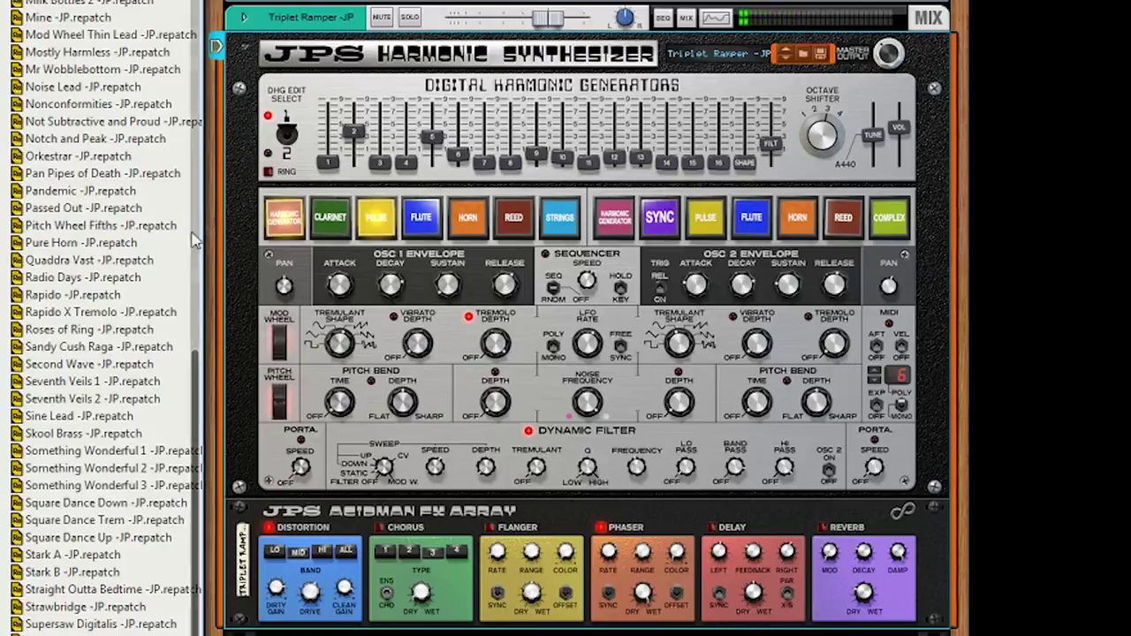
right_click(255, 263)
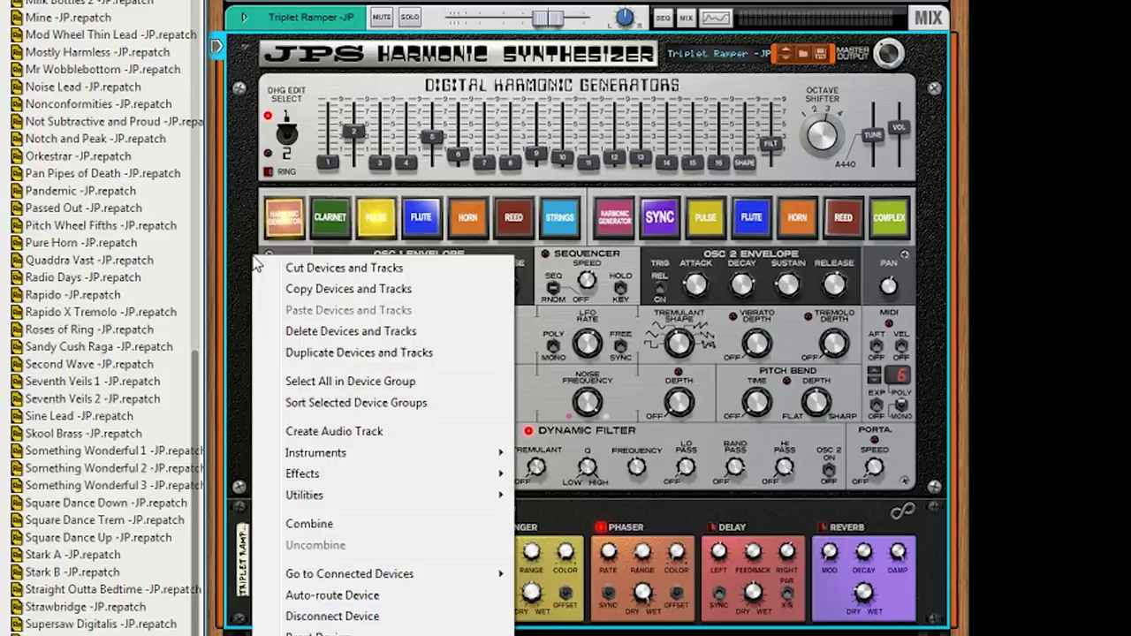
Reset the synth to Init Patch and raise DHG 1 harmonics 2 (6.8), 3 (8.7), 4 (8.3), 7 (4.1), 10 and 15.
left_click(329, 633)
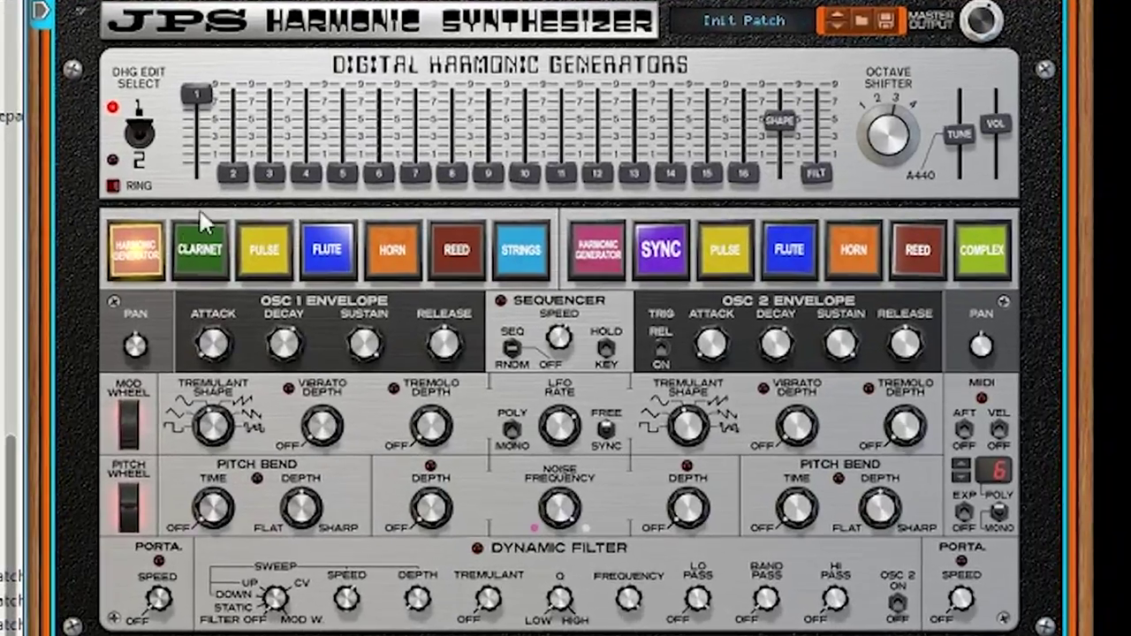
left_click_drag(233, 172, 243, 117)
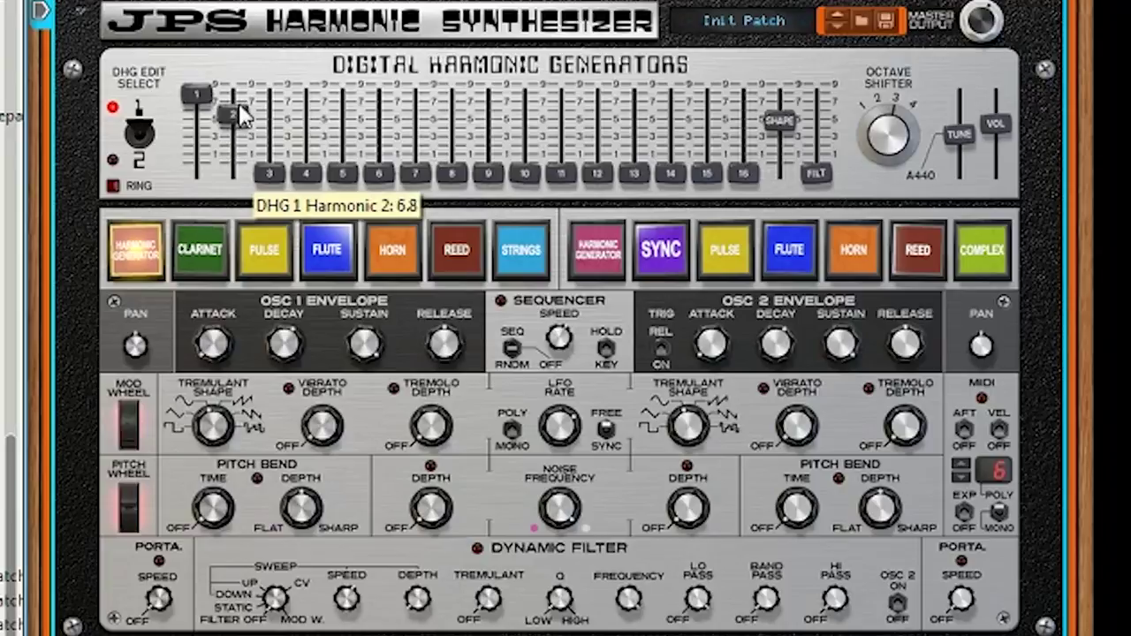
left_click_drag(269, 172, 275, 98)
left_click_drag(306, 172, 324, 106)
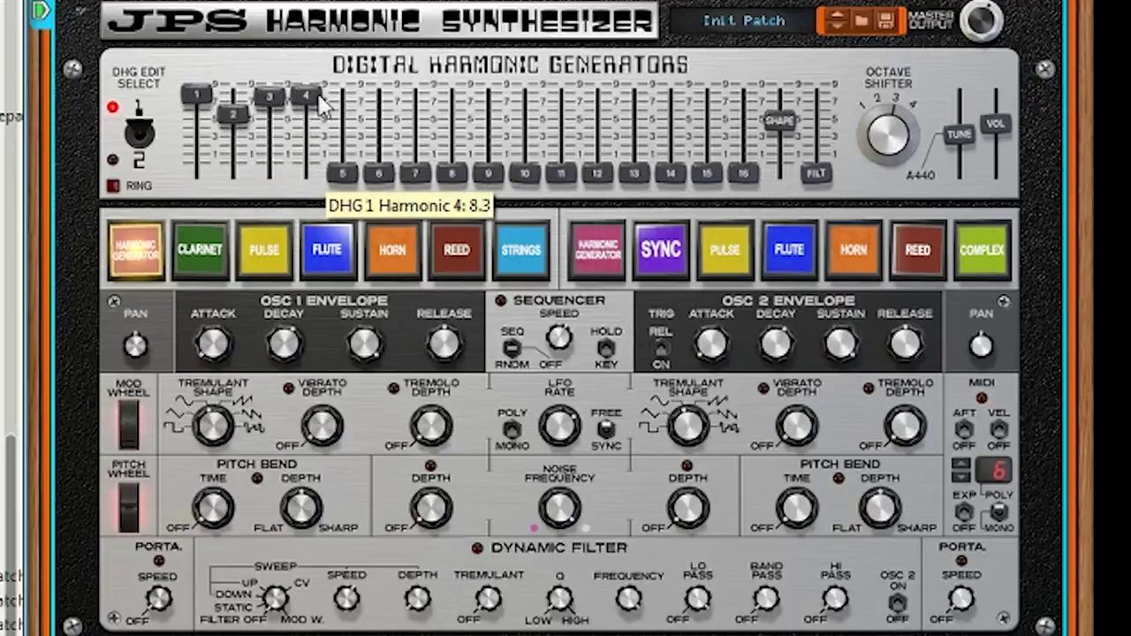
left_click_drag(414, 172, 417, 124)
mouse_move(524, 172)
left_mouse_down()
mouse_move(527, 193)
mouse_move(527, 122)
left_mouse_up()
left_click_drag(706, 172, 704, 133)
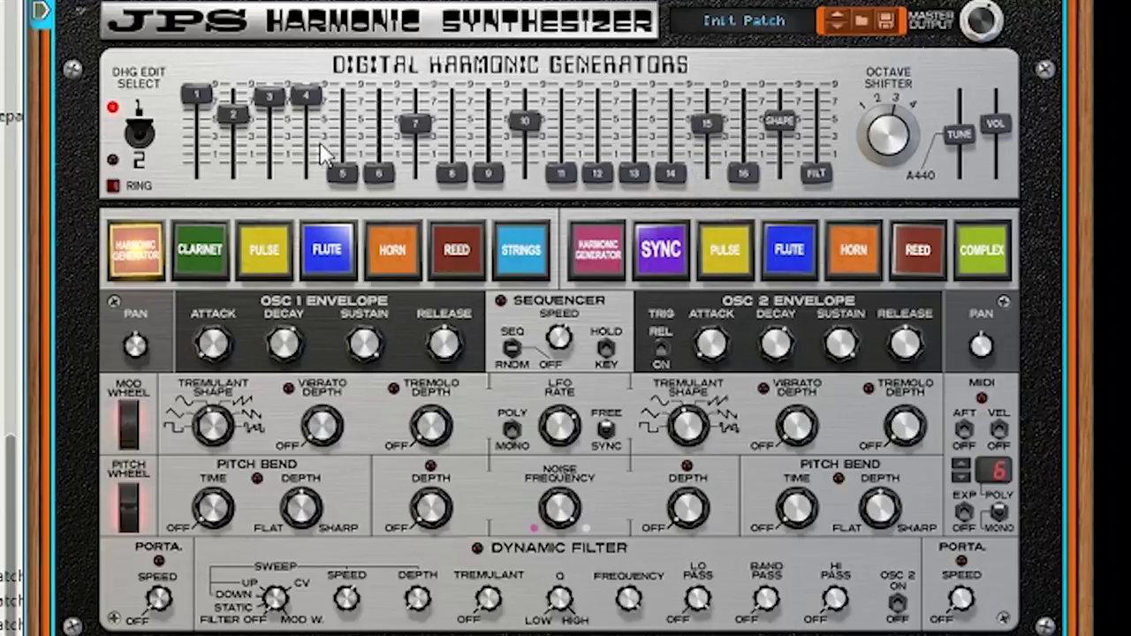
left_click(141, 135)
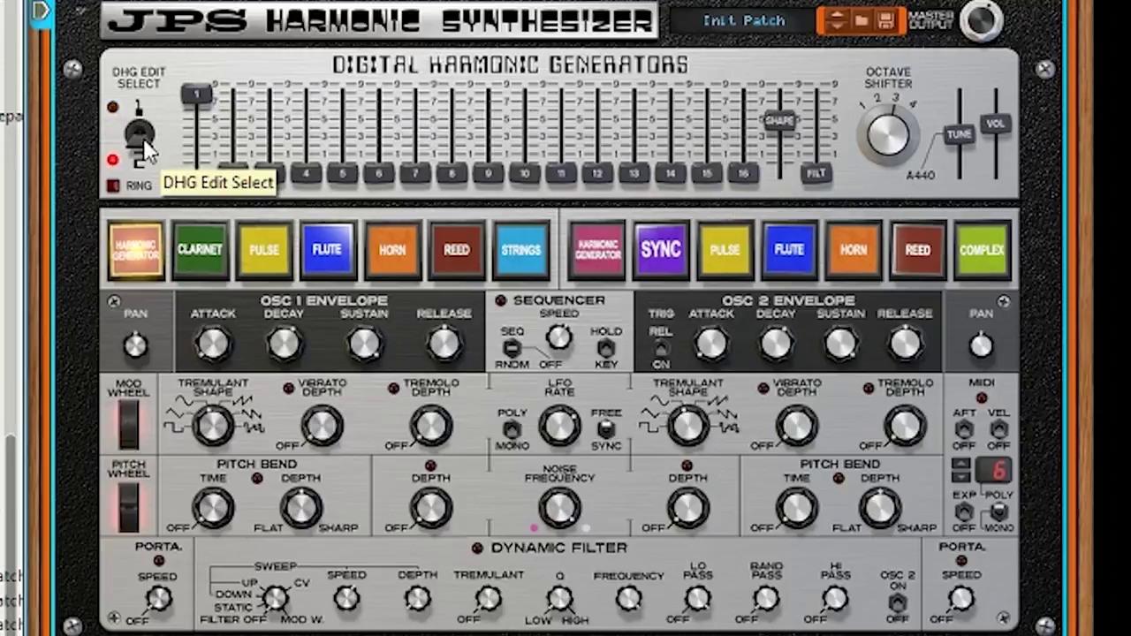
Raise harmonic 4 and harmonic 8 (to 1.6) in the second bank, then return to bank 1.
left_click_drag(305, 173, 306, 103)
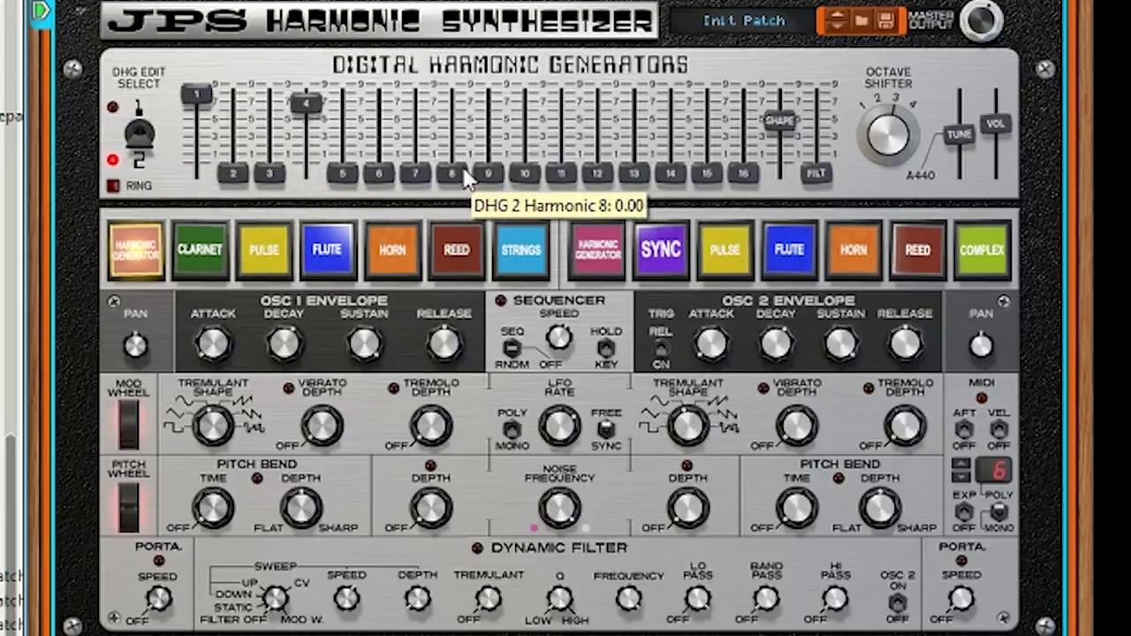
left_click_drag(465, 179, 453, 134)
left_click(139, 131)
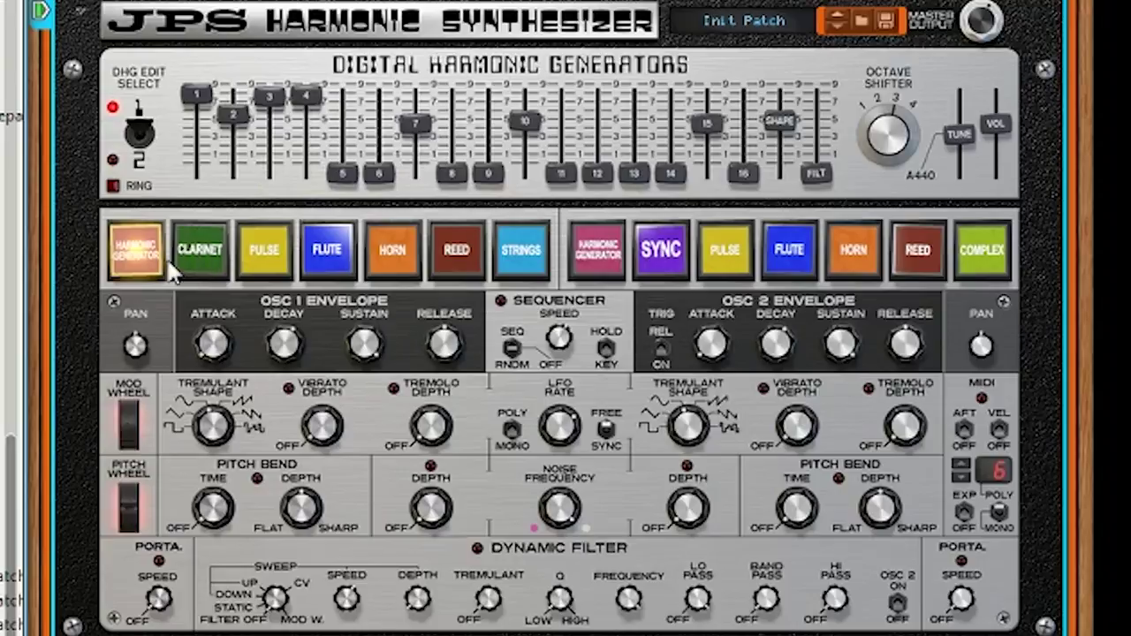
Turn on Osc 2's harmonic generator and Sync, and add Pulse and Horn to Osc 1.
left_click(604, 256)
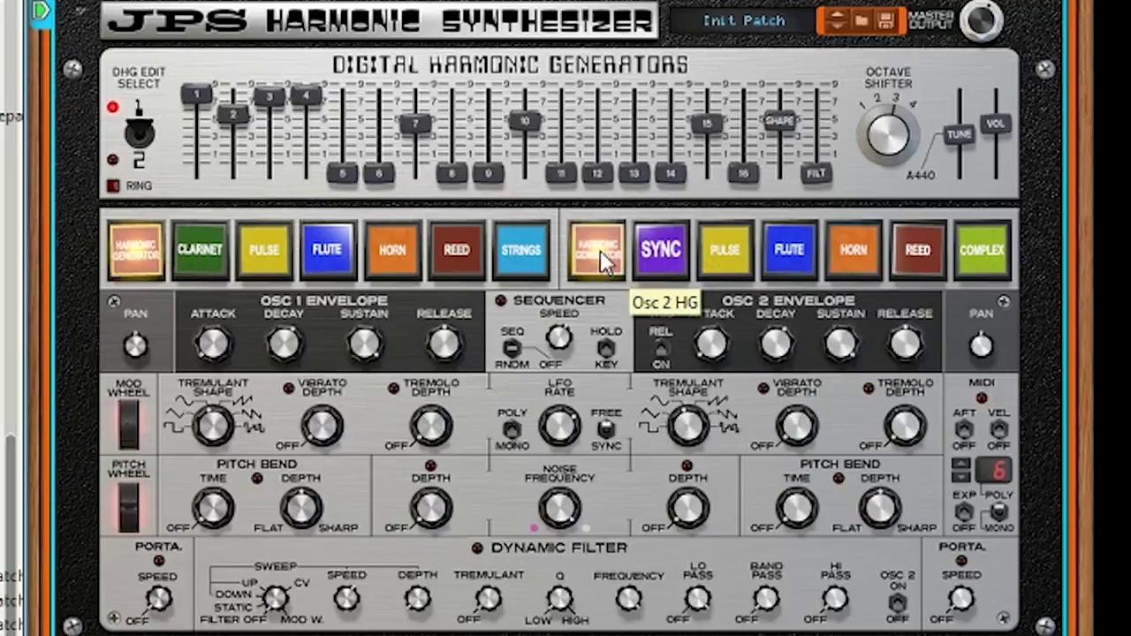
left_click(661, 256)
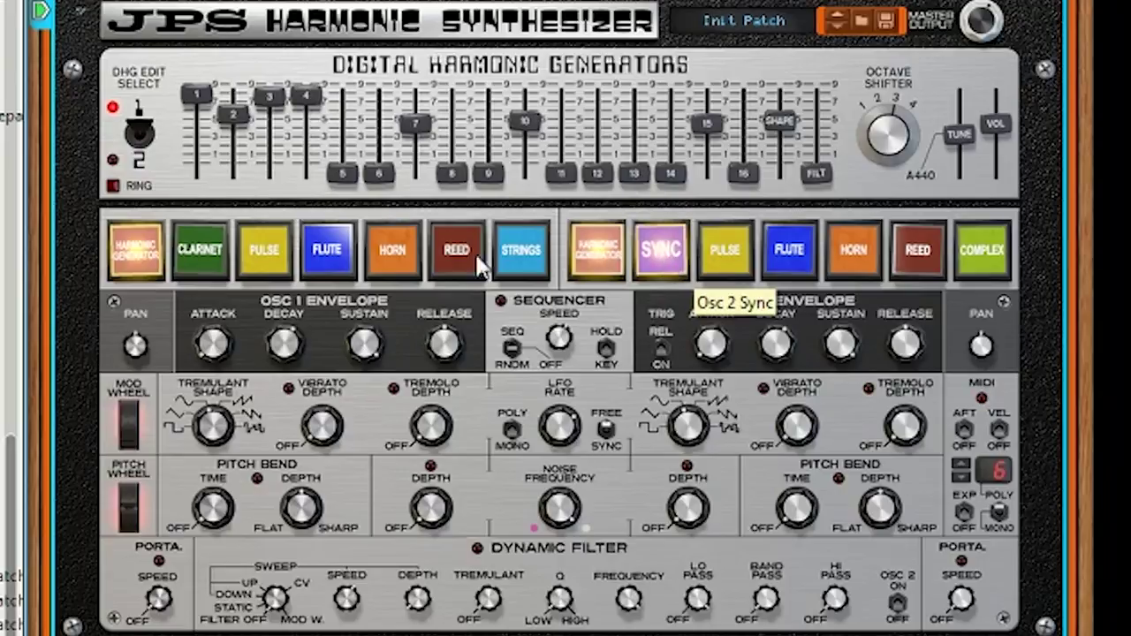
left_click(265, 260)
left_click(388, 267)
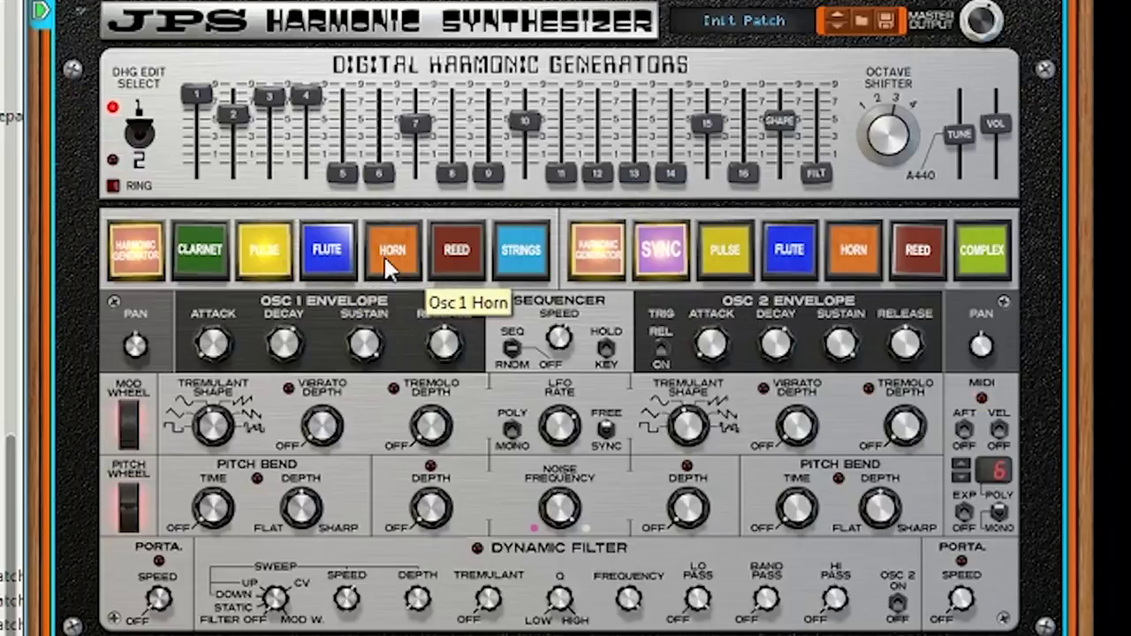
Set Osc 1 release to about 119 ms, tremulant to ramp down, vibrato 6.7 and tremolo 6.5.
left_click_drag(438, 340, 439, 331)
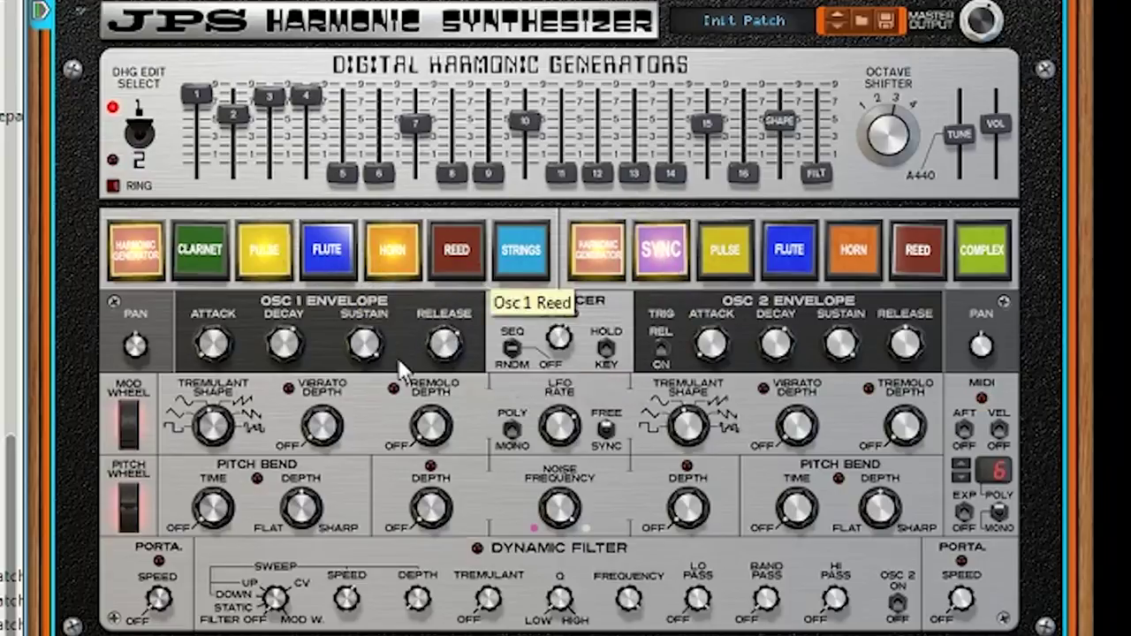
left_click_drag(219, 431, 242, 281)
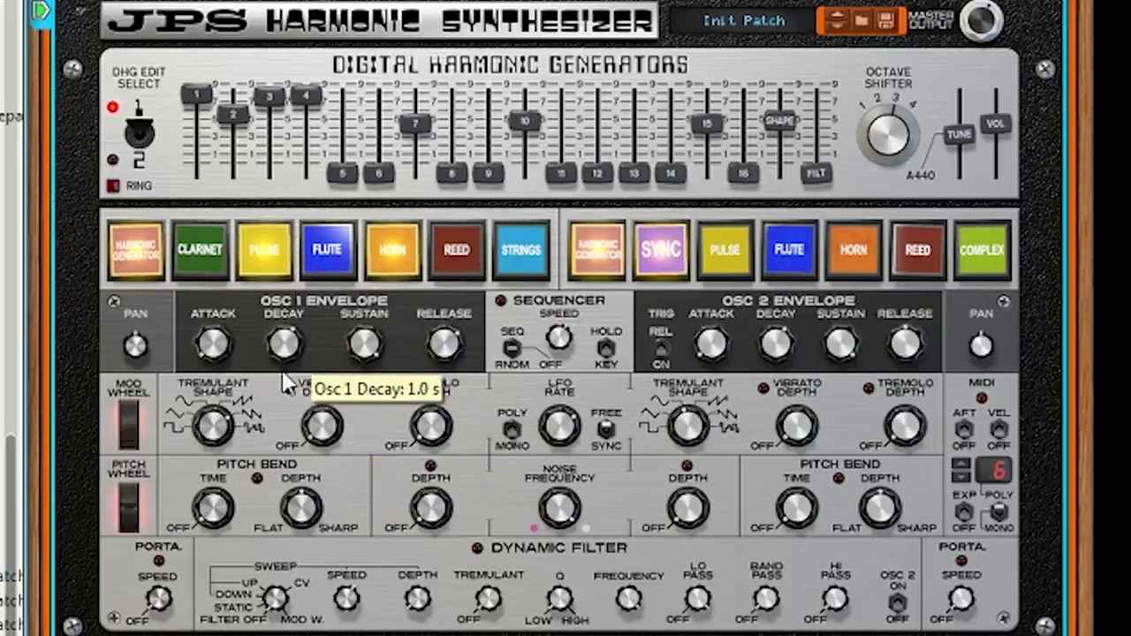
left_click_drag(322, 425, 333, 163)
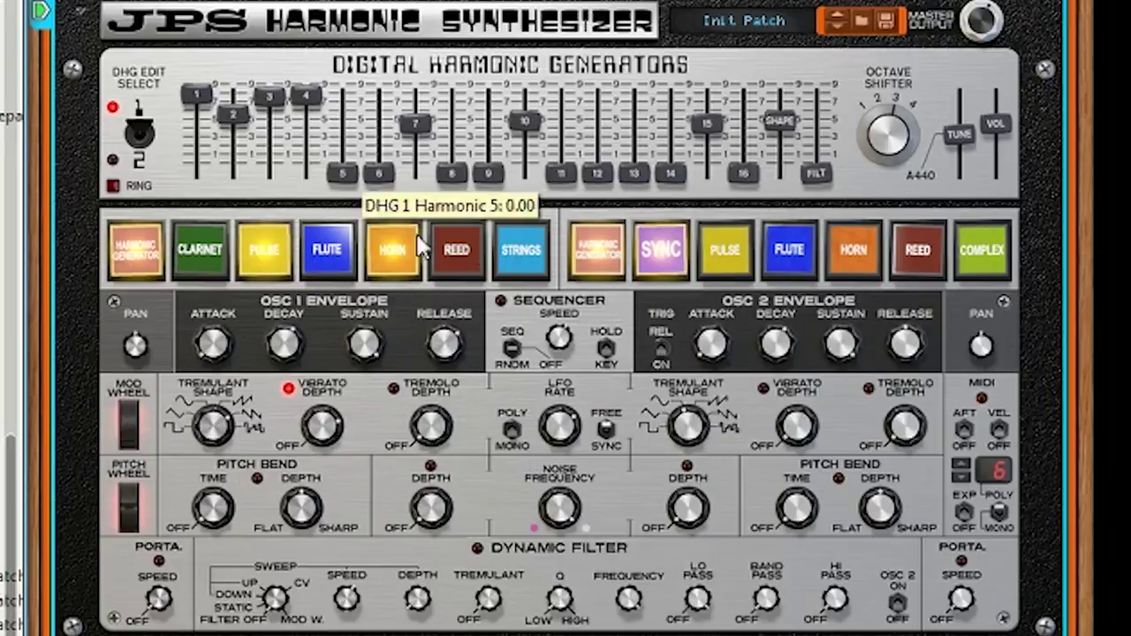
left_click_drag(426, 429, 438, 170)
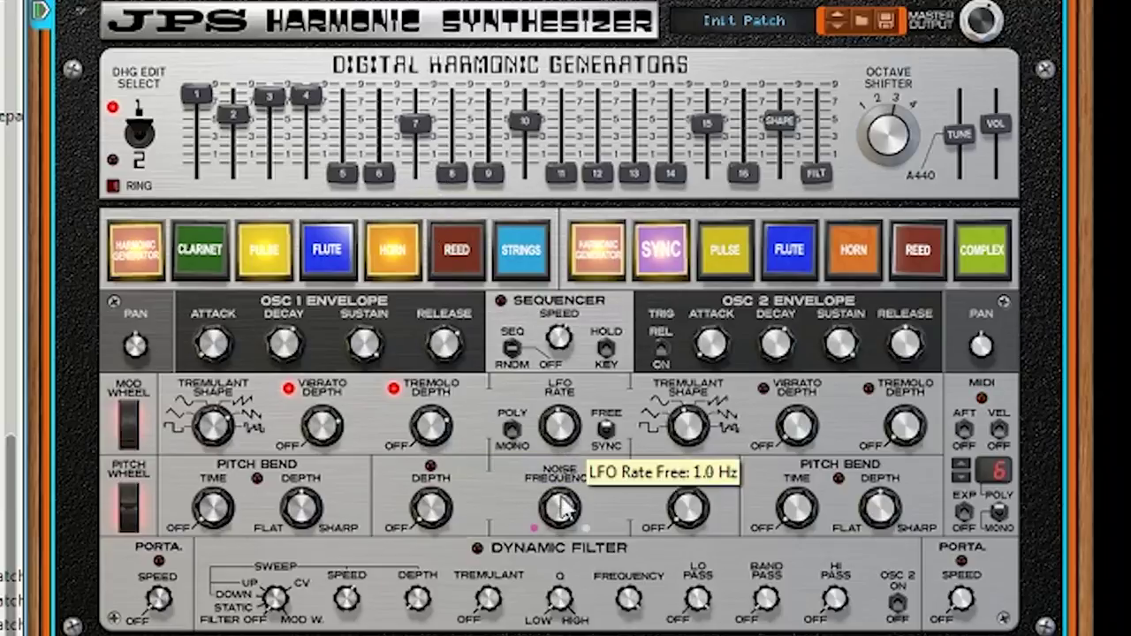
Slow the LFO to 0.57 Hz, give Osc 2 ramp-down tremulant and vibrato 7.3, and enable the sequencer.
left_click_drag(563, 508, 567, 469)
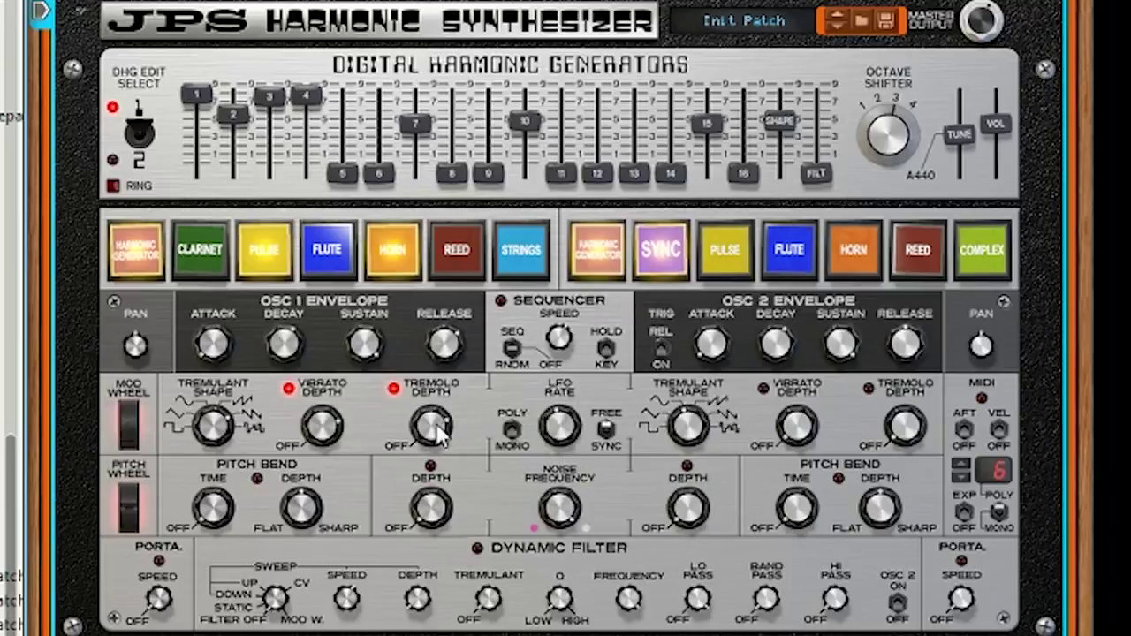
left_click_drag(691, 431, 694, 274)
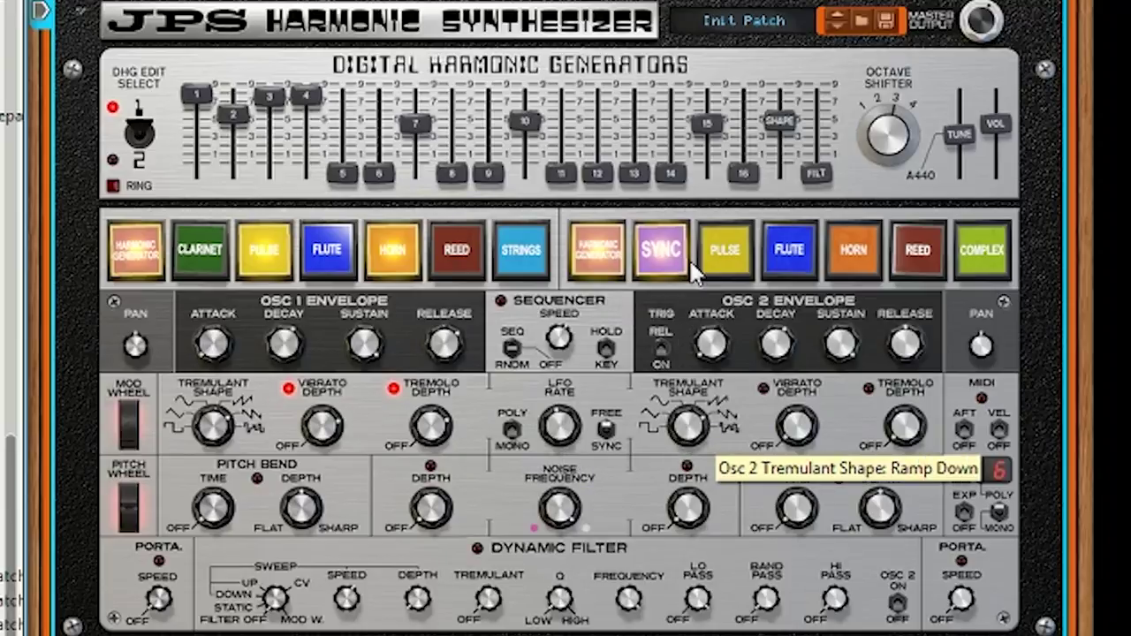
left_click_drag(786, 420, 782, 184)
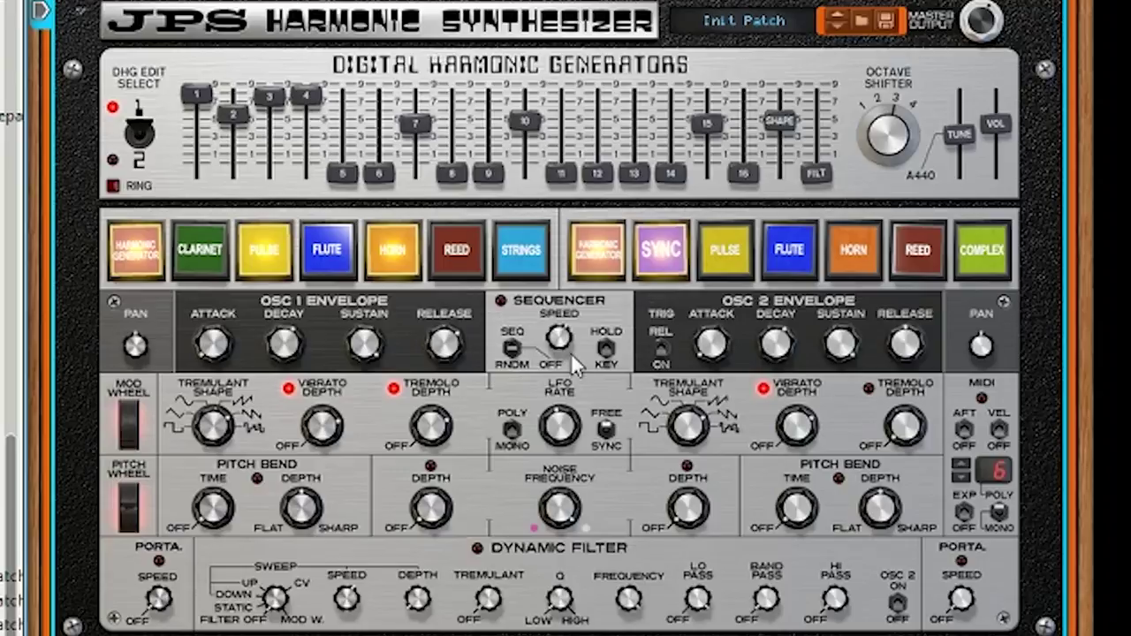
left_click(513, 350)
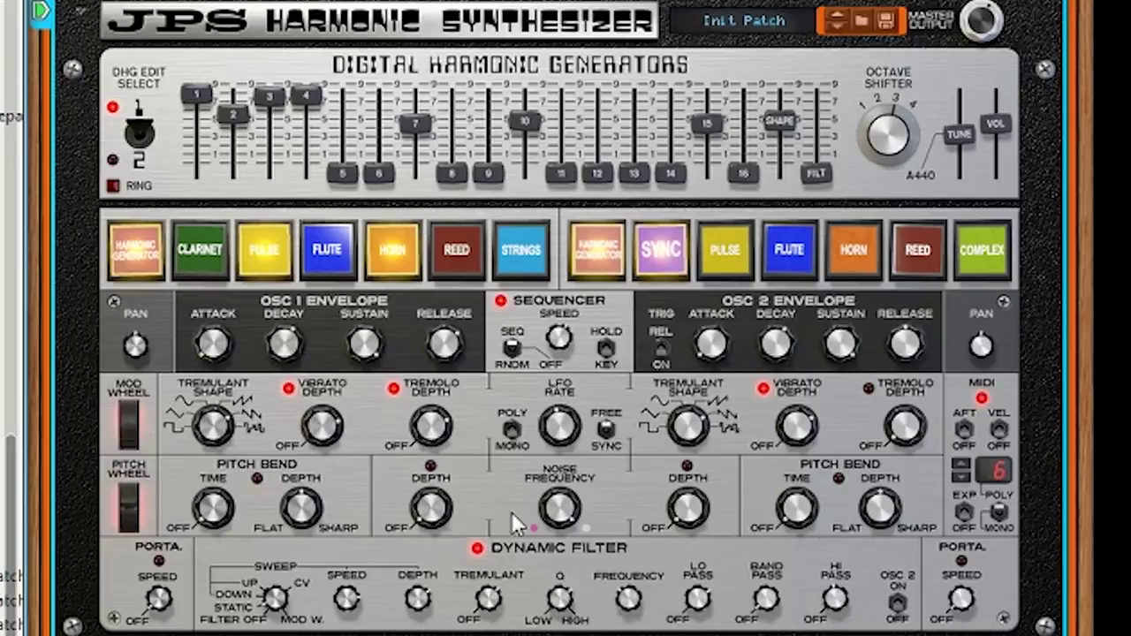
Raise the Acidman distortion drive to 92% and set its band to LO.
right_click(136, 587)
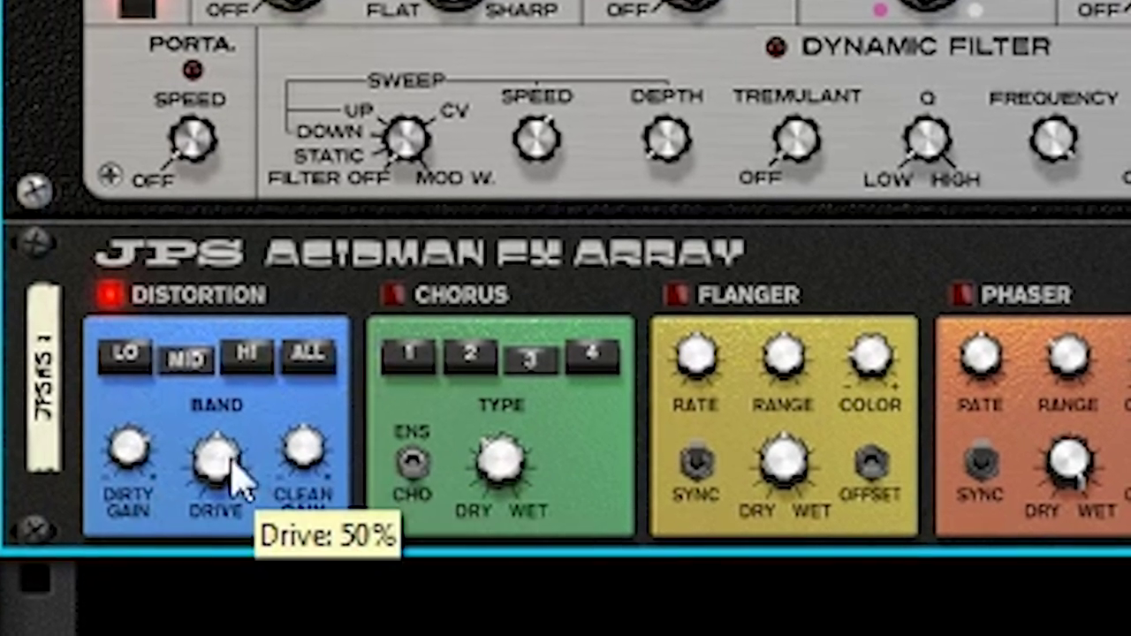
left_click_drag(234, 469, 199, 186)
left_click(246, 355)
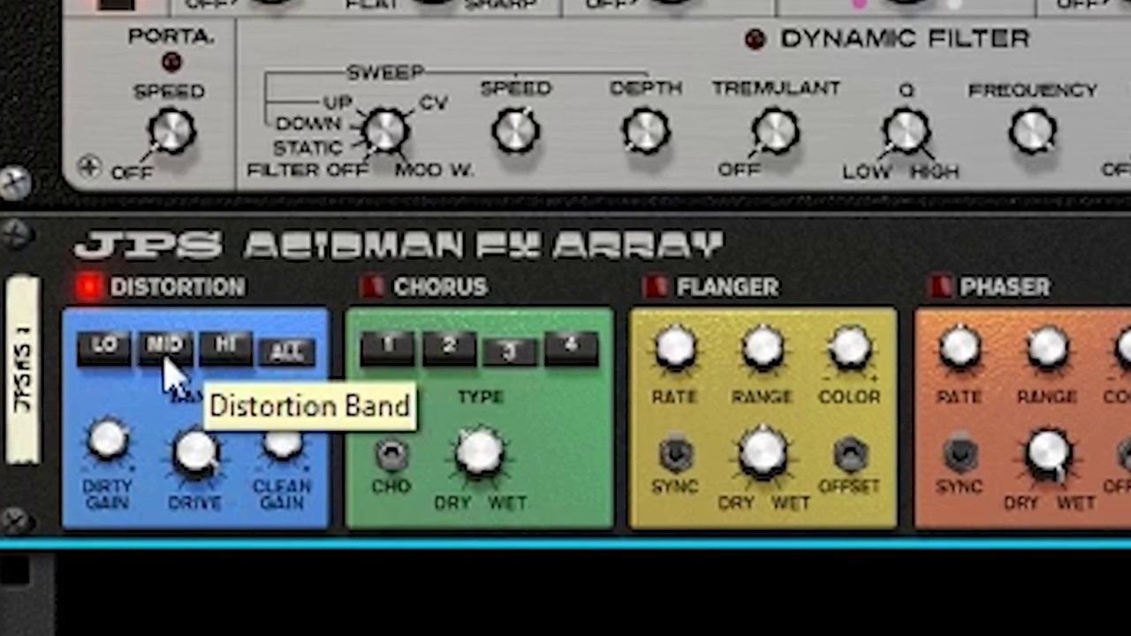
left_click(110, 348)
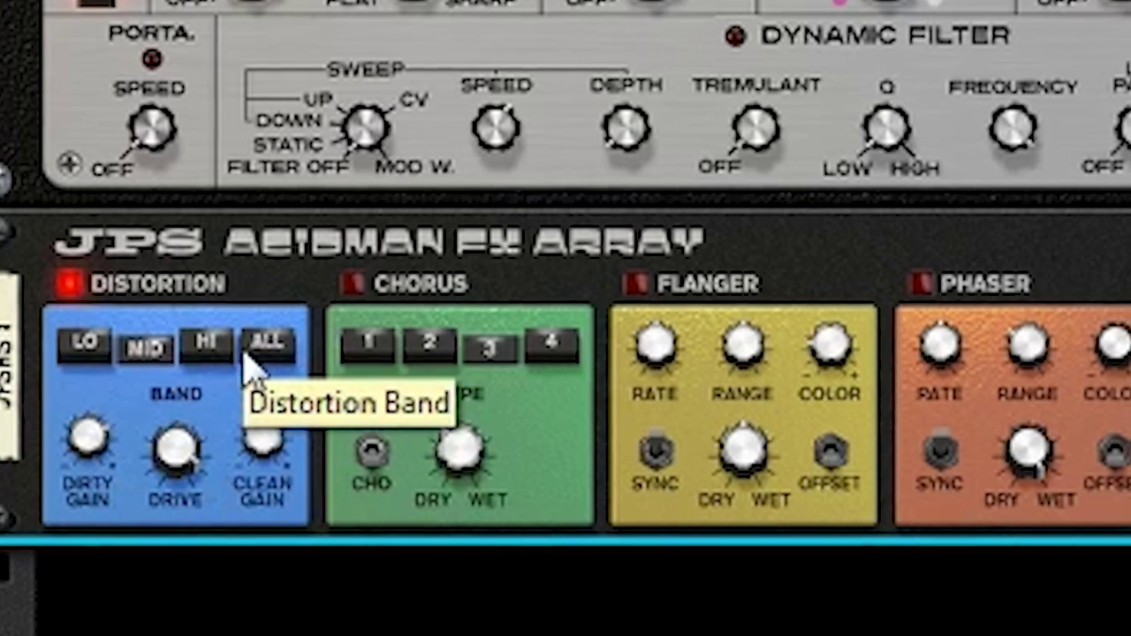
Switch distortion off, toggle chorus on and back off, and turn the flanger on.
left_click(74, 284)
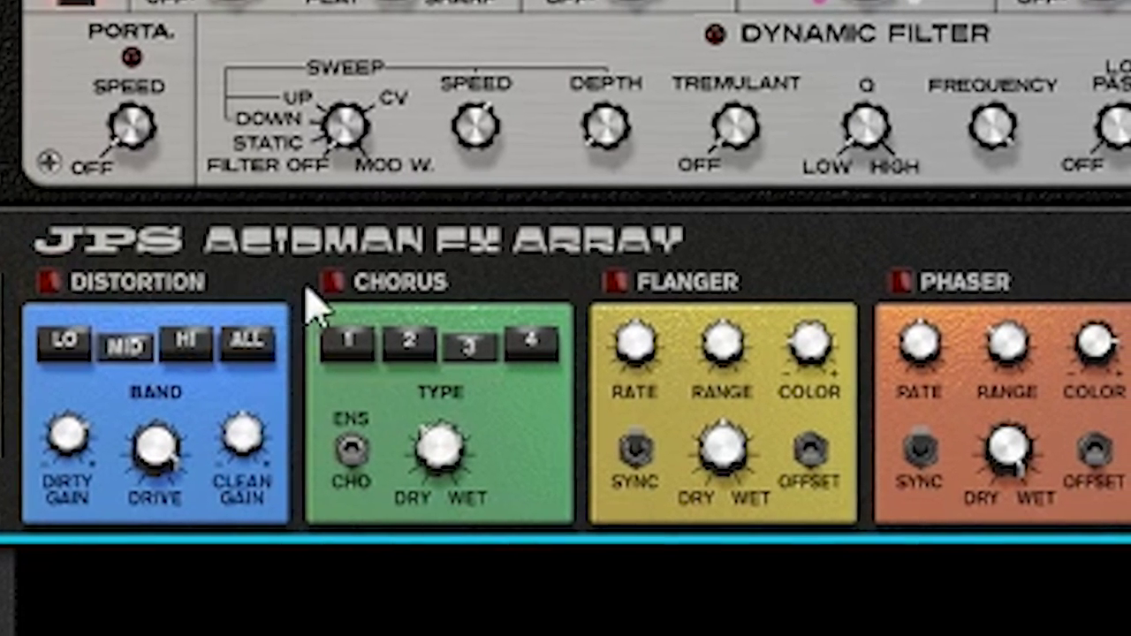
left_click(337, 282)
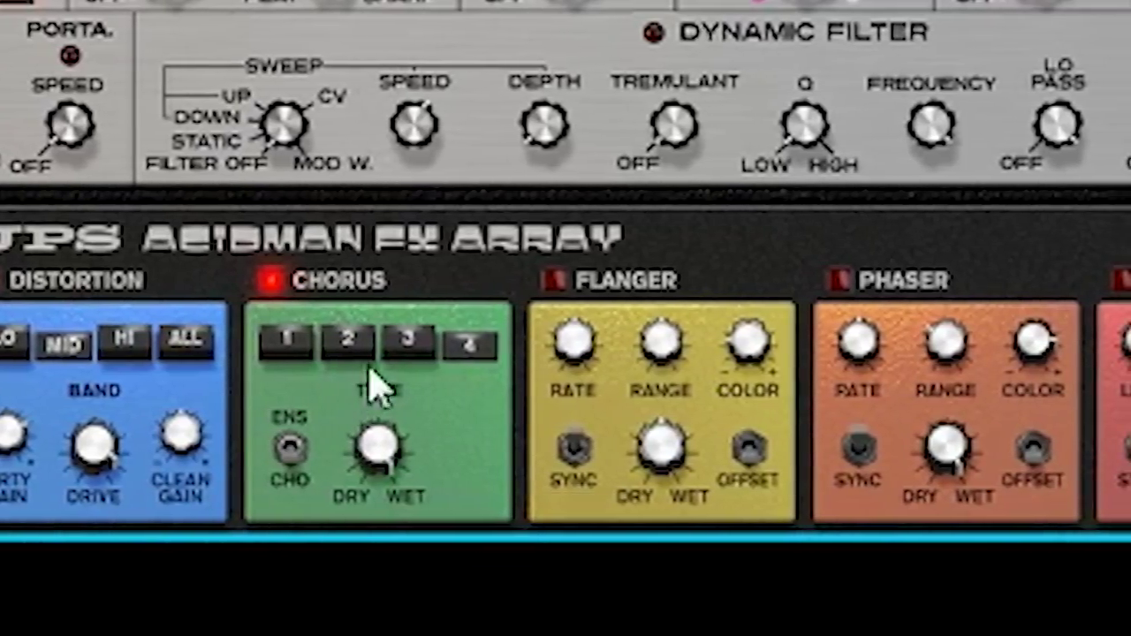
left_click(251, 284)
left_click(523, 292)
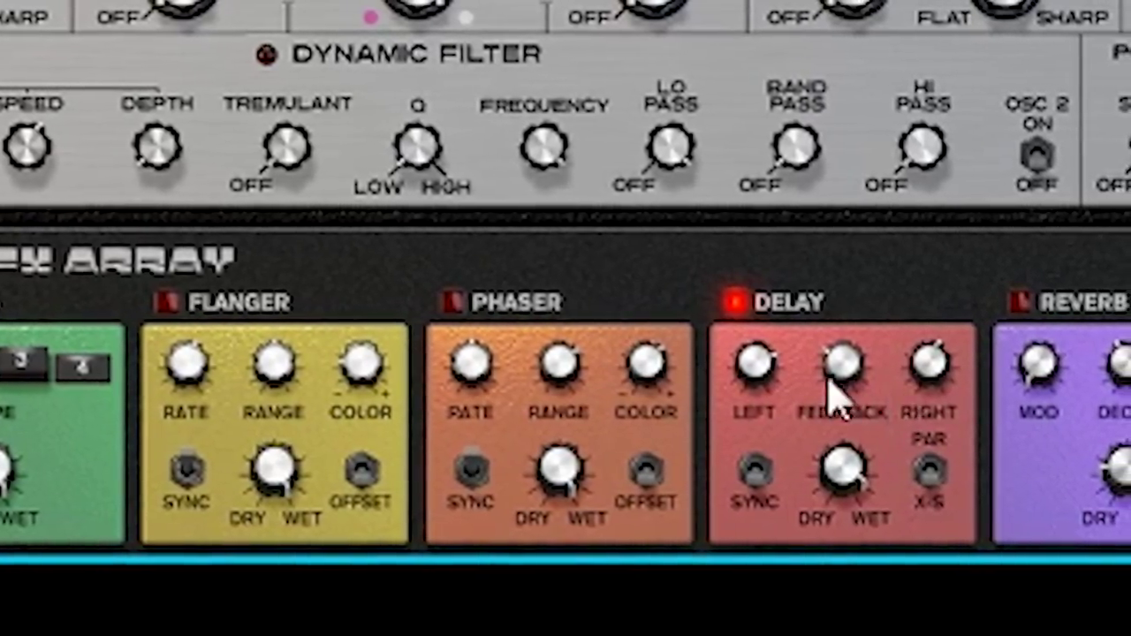
Set delay feedback to 70% and left delay time to 1/8, then enable the reverb.
left_click_drag(830, 243, 833, 121)
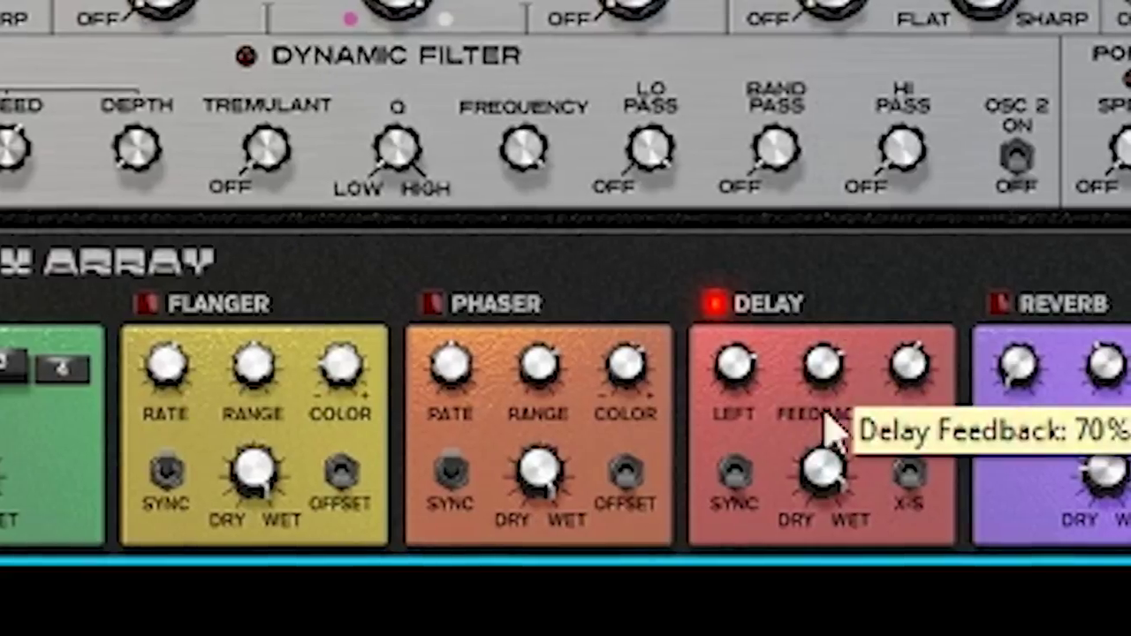
left_click_drag(745, 517, 739, 517)
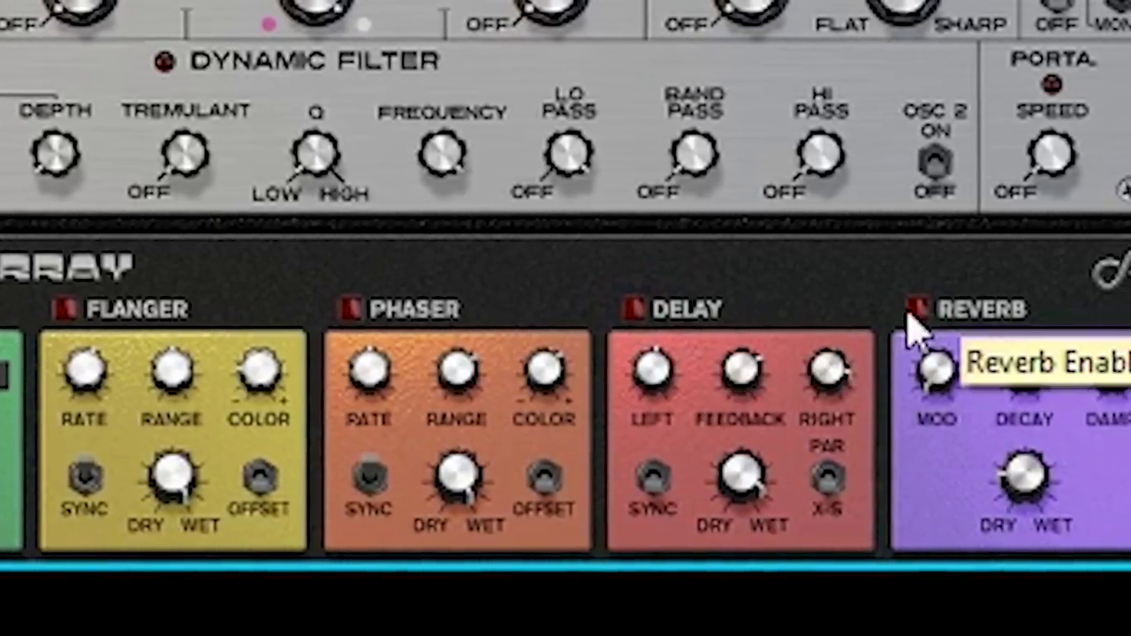
left_click(927, 309)
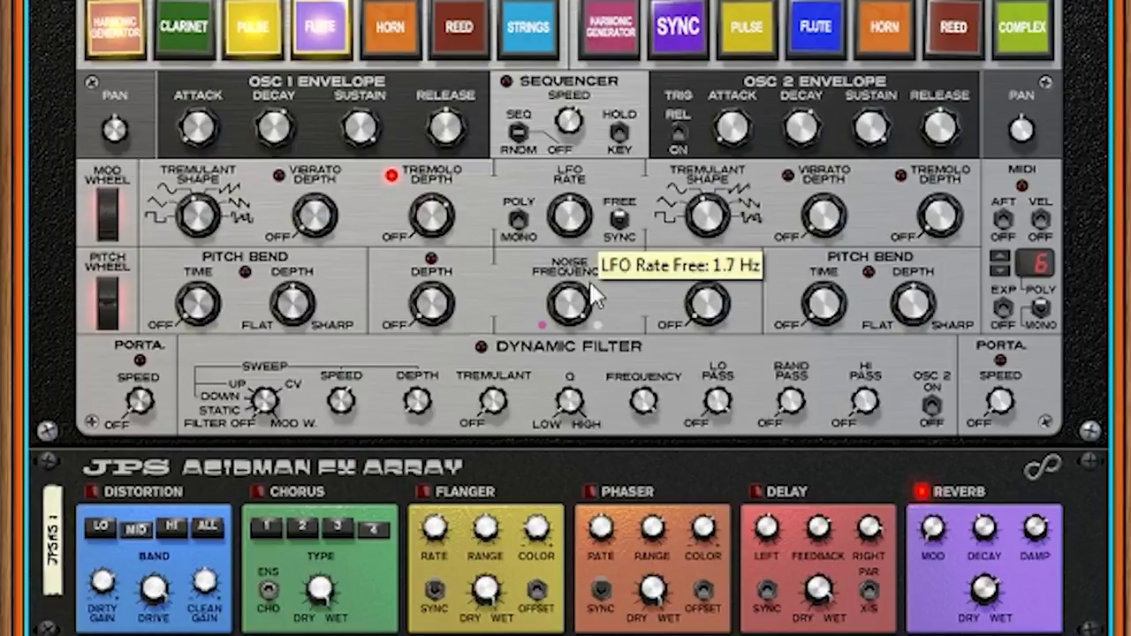
Adjust the LFO rate knob and switch the LFO to tempo sync at 1/8D.
left_click_drag(592, 296, 571, 255)
left_click(616, 221)
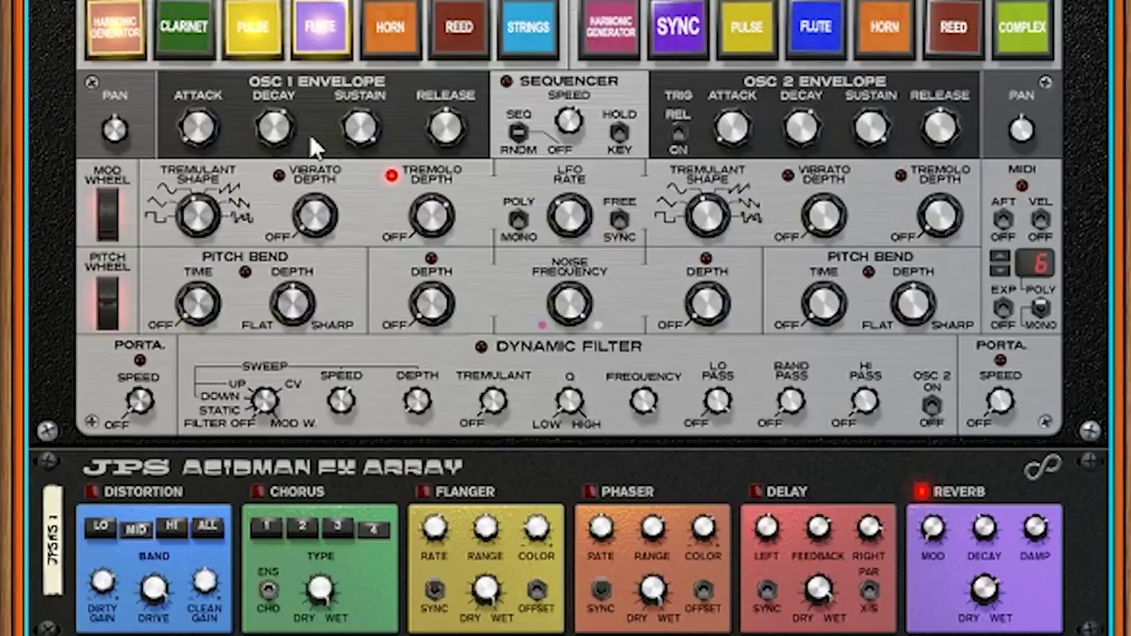
Lower oscillator 1's sustain and lengthen its release to 2.1 s.
mouse_move(451, 128)
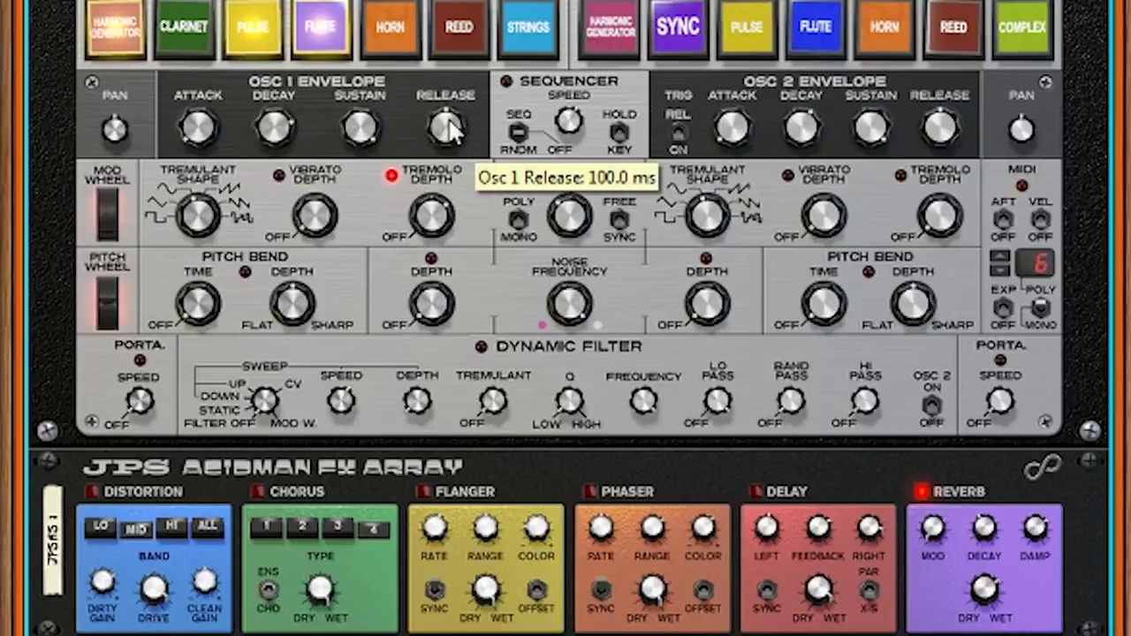
left_click_drag(360, 125, 366, 230)
left_click_drag(446, 126, 449, 52)
Give oscillator 1 noise depth 5.0, 7.8-semitone pitch bend over 538 ms, and add slight noise to oscillator 2.
mouse_move(427, 305)
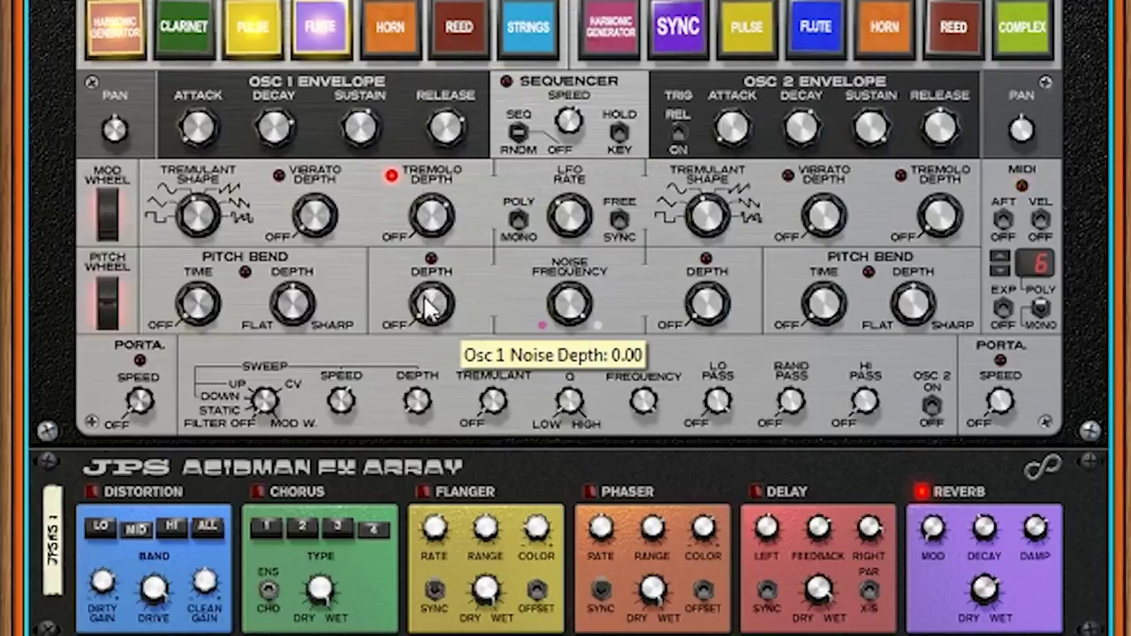
left_click_drag(427, 305, 428, 126)
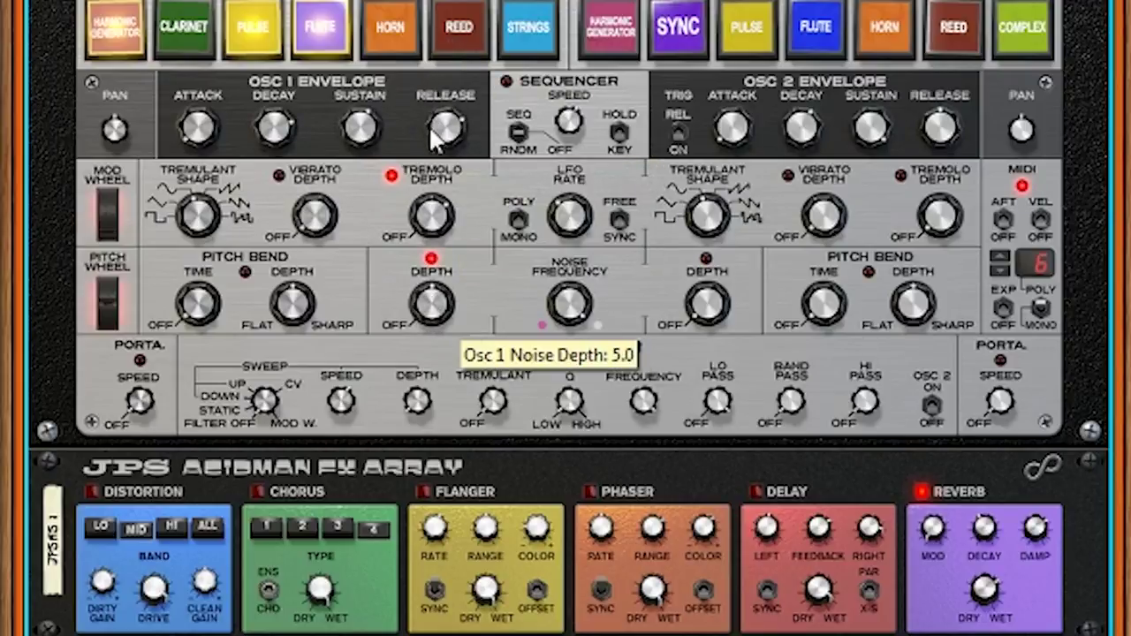
left_click_drag(293, 302, 305, 205)
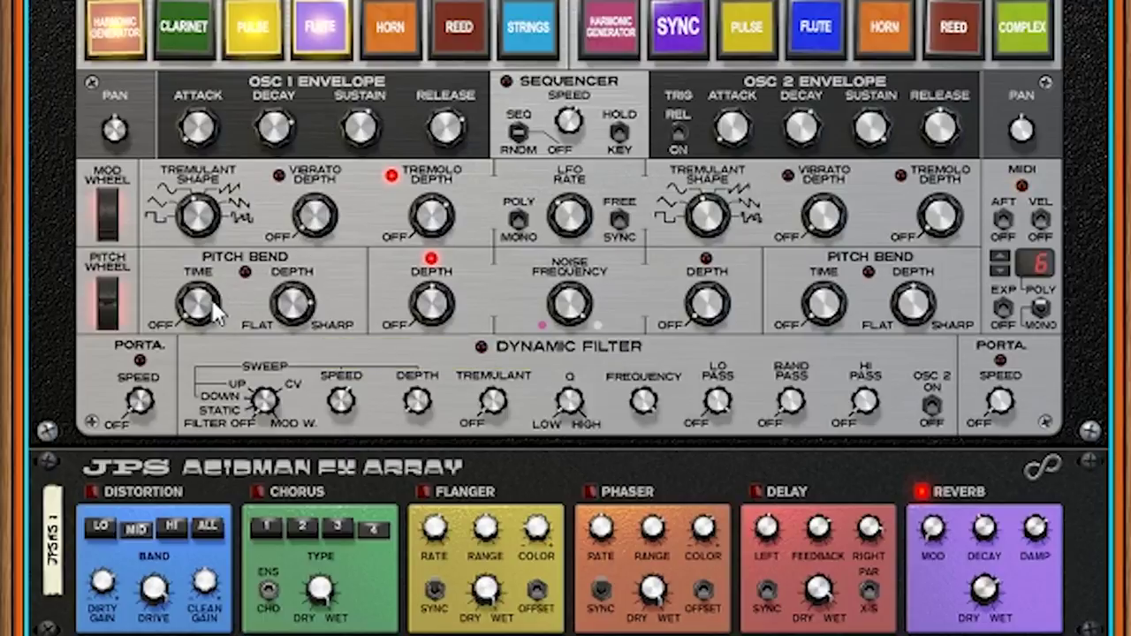
left_click_drag(216, 310, 218, 74)
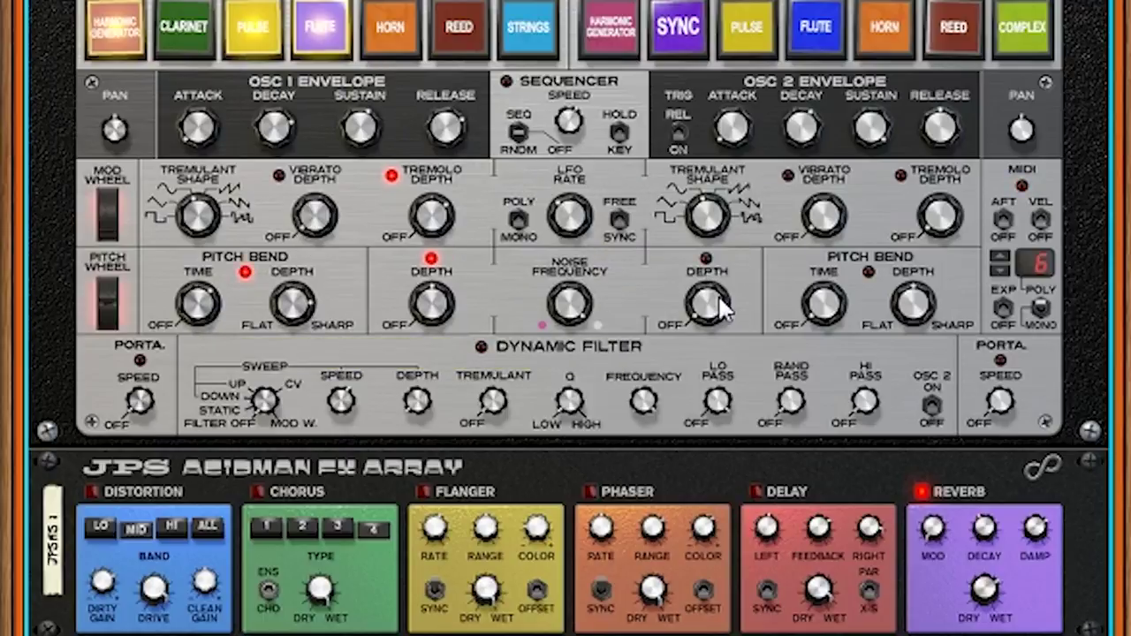
left_click_drag(722, 309, 707, 223)
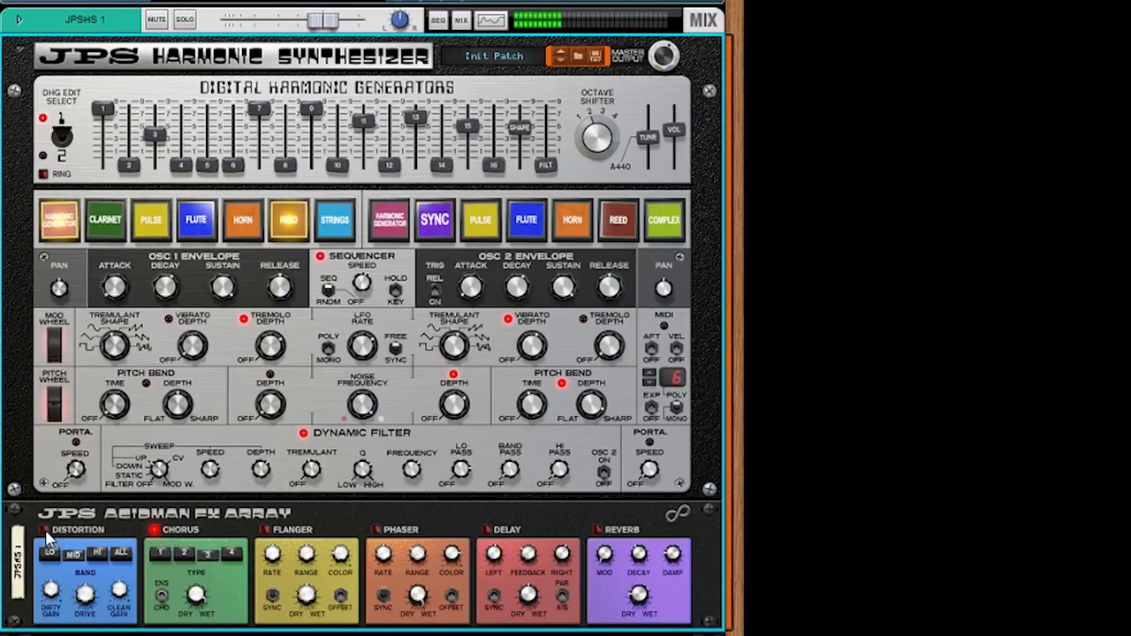
Enable distortion at 87% drive, reverb at 24% mix, and flanger at 10.2 Hz rate.
left_click(44, 530)
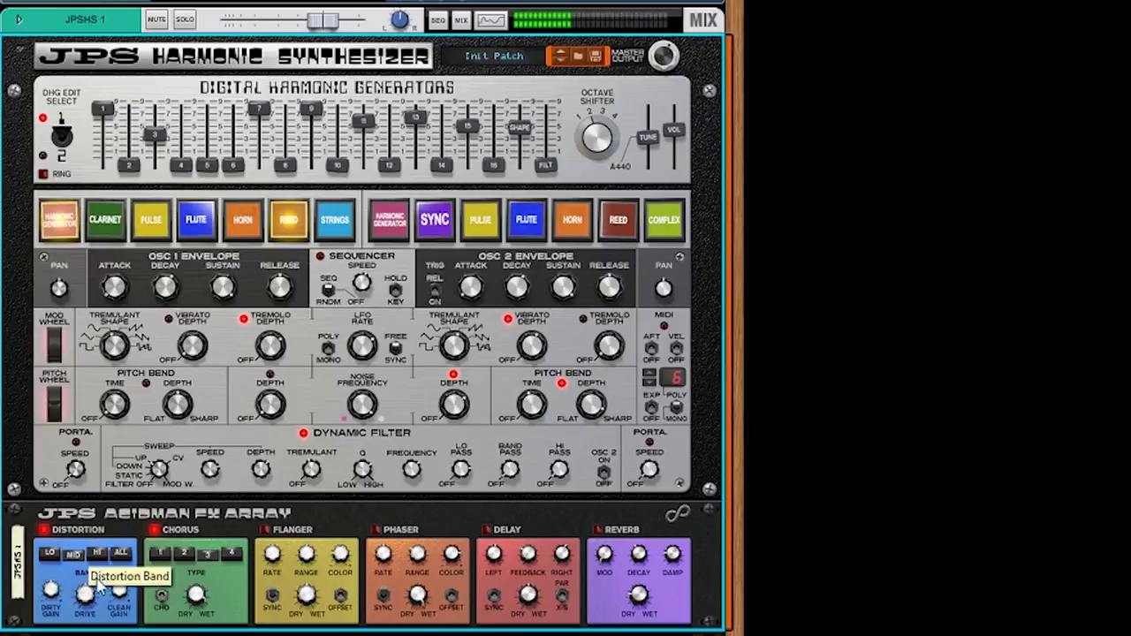
left_click_drag(85, 595, 105, 508)
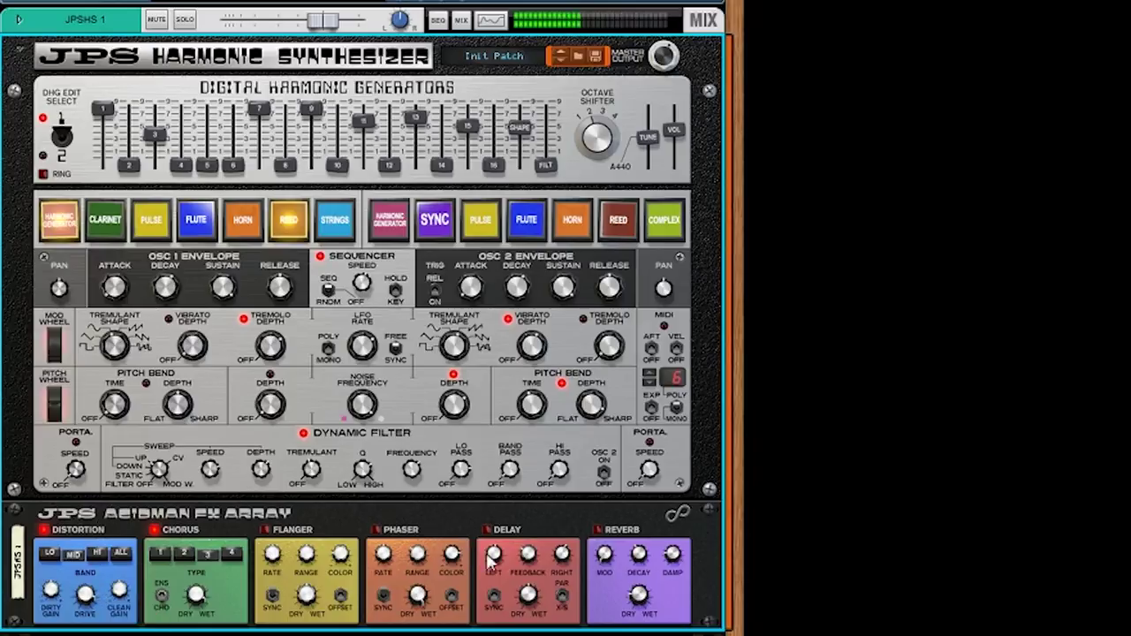
left_click(599, 530)
mouse_move(640, 593)
left_mouse_down()
mouse_move(646, 542)
mouse_move(640, 593)
left_mouse_up()
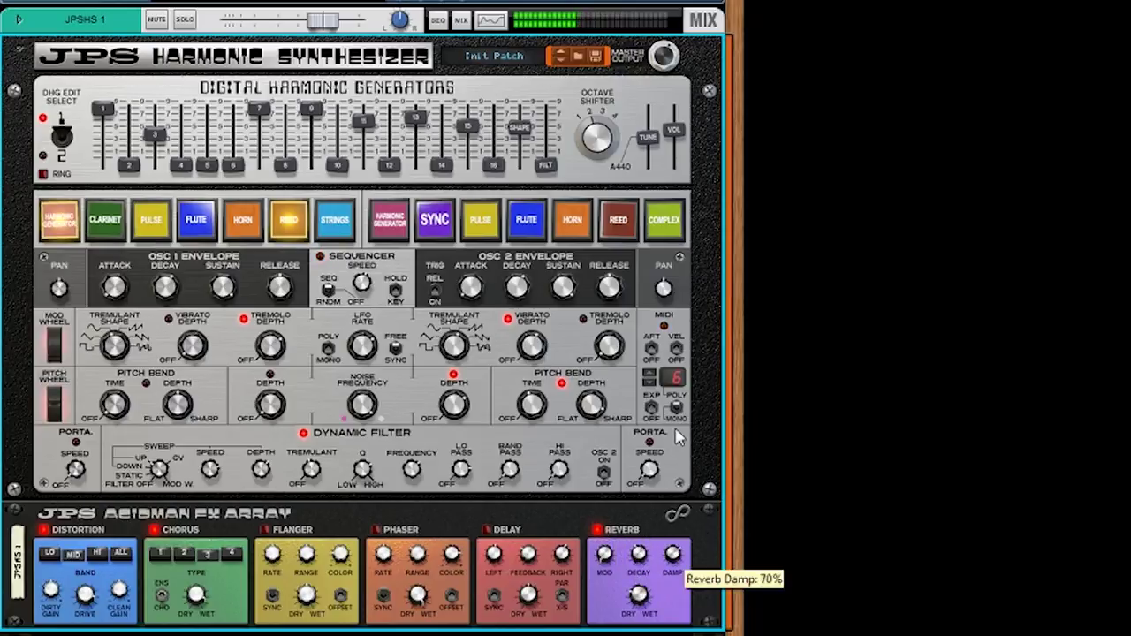
left_click(265, 530)
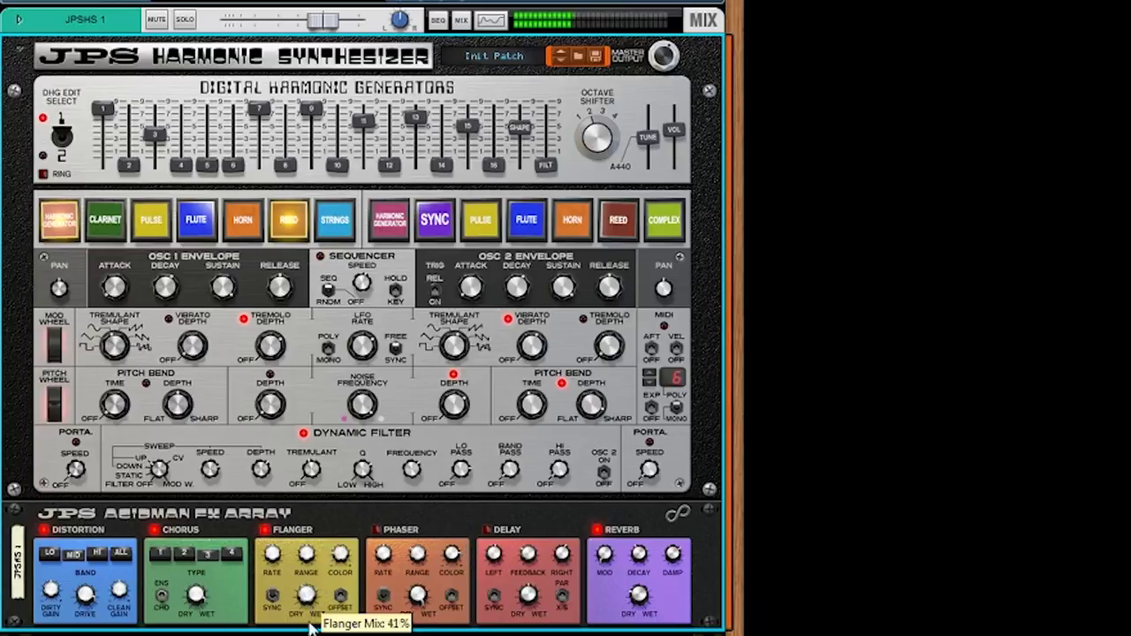
left_click_drag(272, 557, 287, 485)
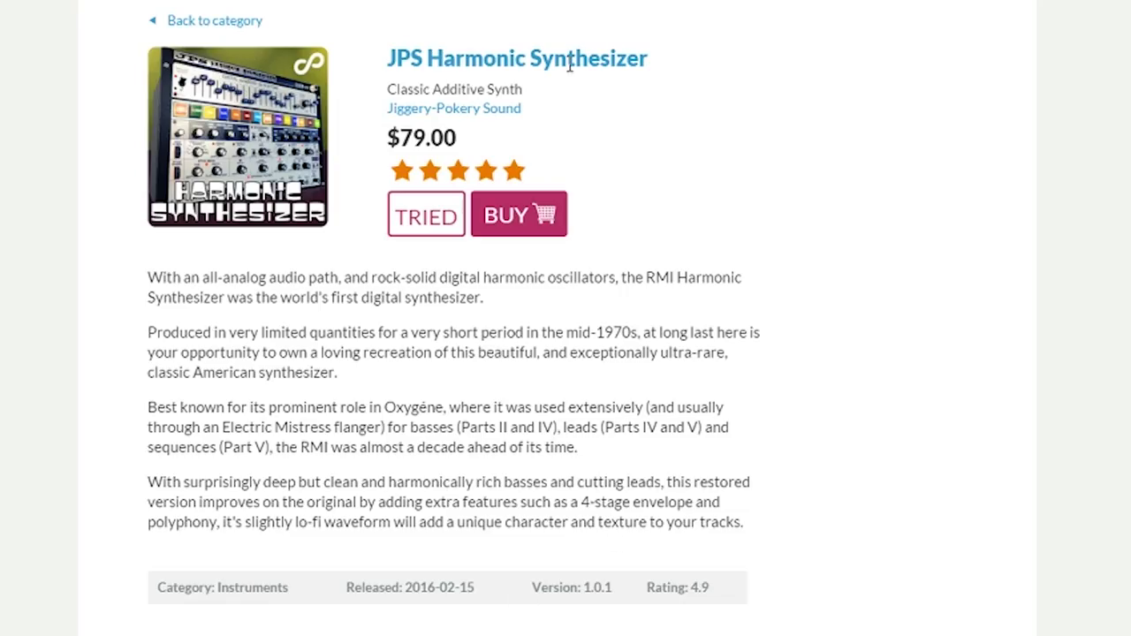
scroll(583, 66, "down", 1)
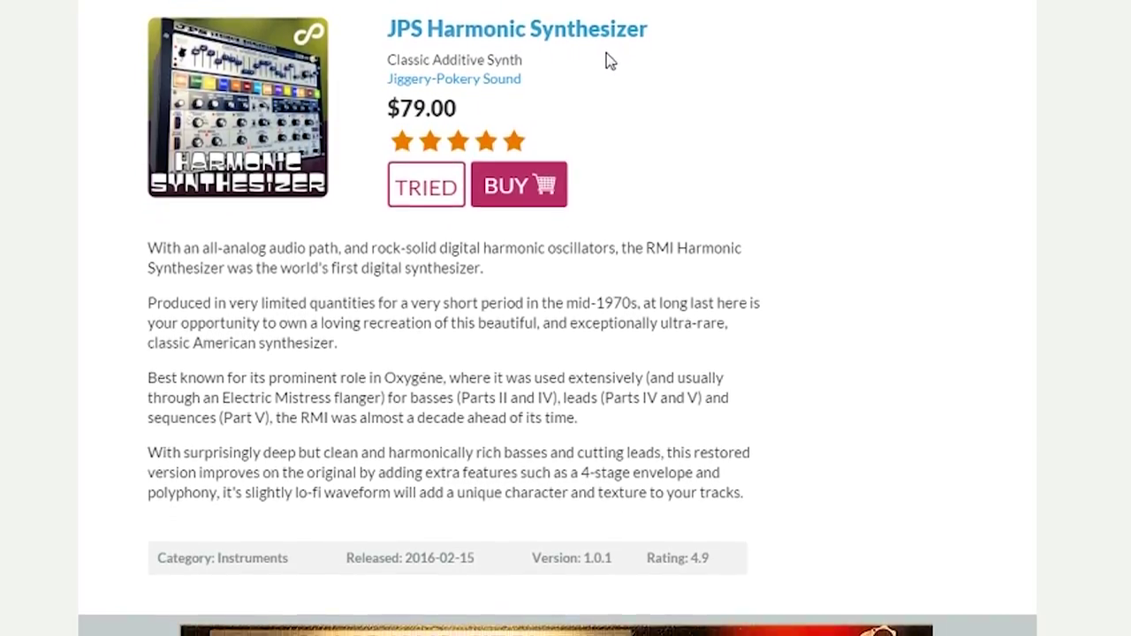